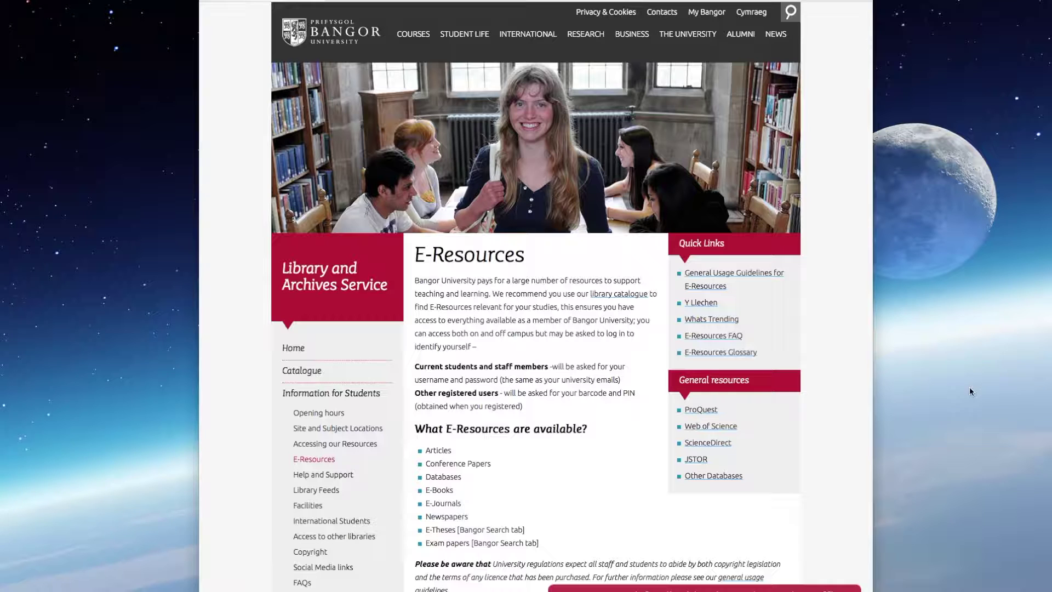
# Step: Open Web of Science from the library's General resources list
pyautogui.click(709, 427)
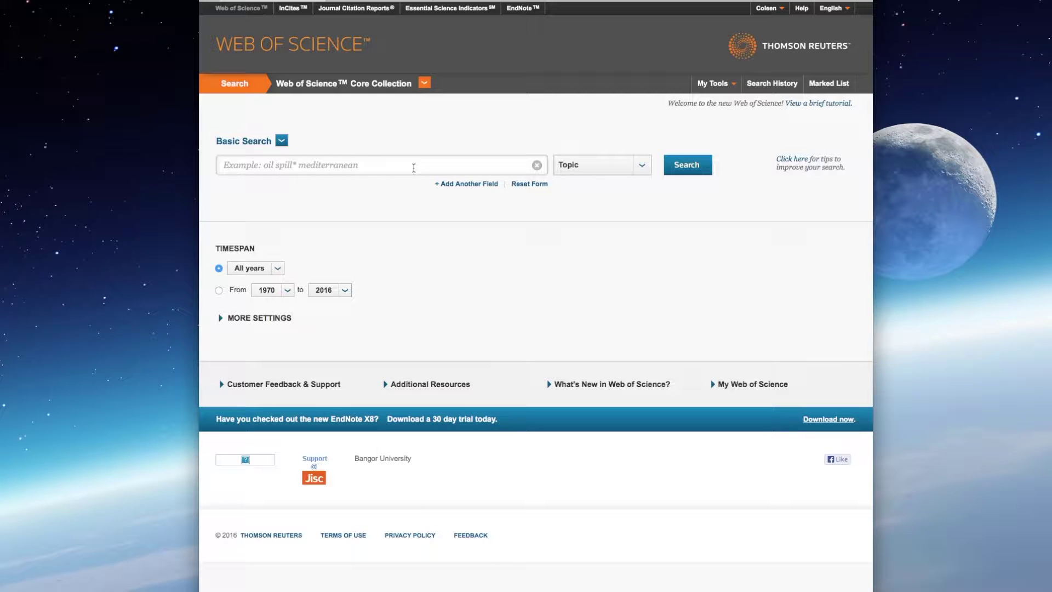
# Step: Switch to the Search Operators help page and highlight 'Boolean search operators'
pyautogui.click(408, 1)
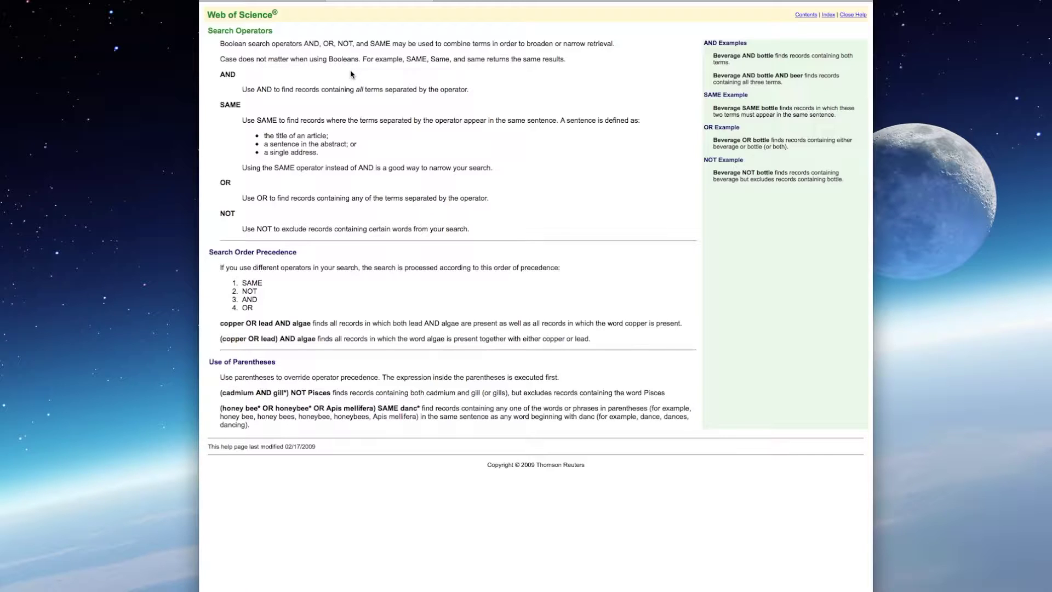
pyautogui.click(220, 44)
pyautogui.moveTo(220, 45); pyautogui.dragTo(323, 43)
pyautogui.click(339, 43)
# Step: Highlight the AND, OR and NOT operator headings in turn
pyautogui.click(222, 75)
pyautogui.moveTo(222, 75); pyautogui.dragTo(236, 75)
pyautogui.click(230, 182)
pyautogui.doubleClick(229, 183)
pyautogui.click(221, 214)
pyautogui.moveTo(221, 214); pyautogui.dragTo(239, 213)
pyautogui.click(336, 312)
pyautogui.moveTo(221, 339); pyautogui.dragTo(316, 338)
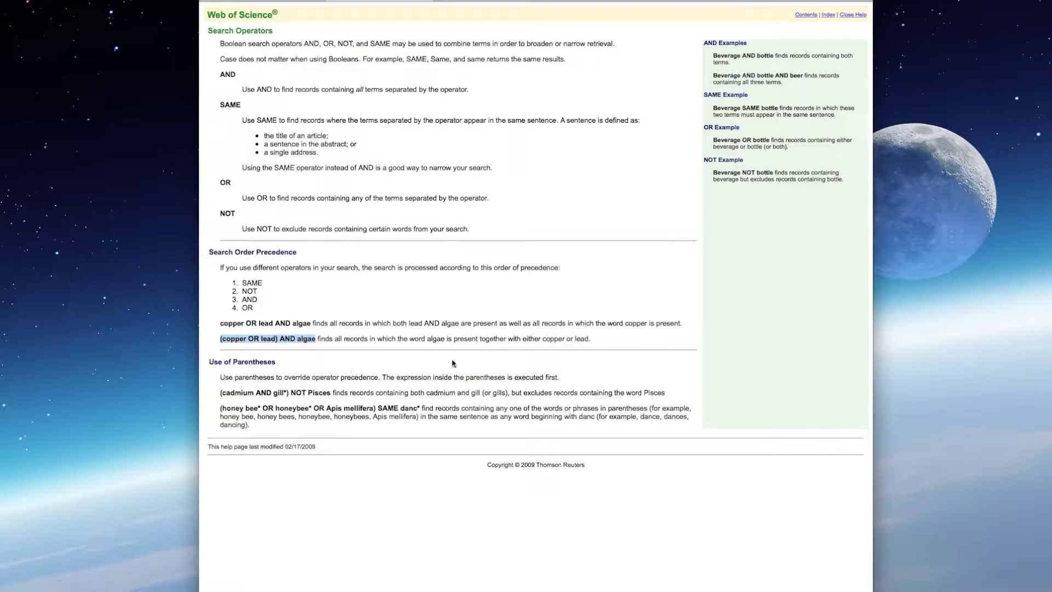
pyautogui.click(379, 365)
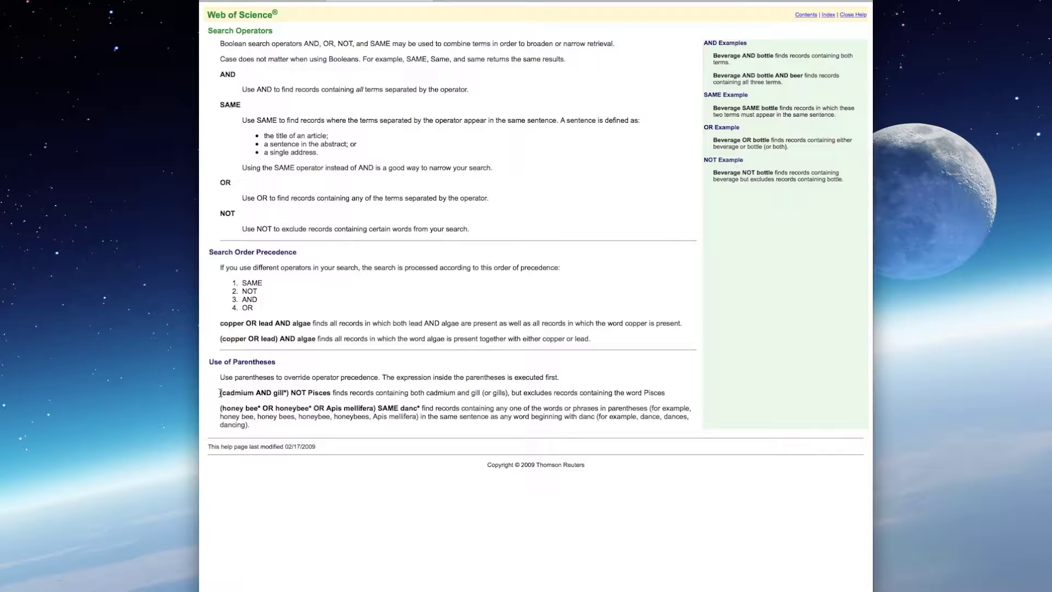
pyautogui.click(220, 393)
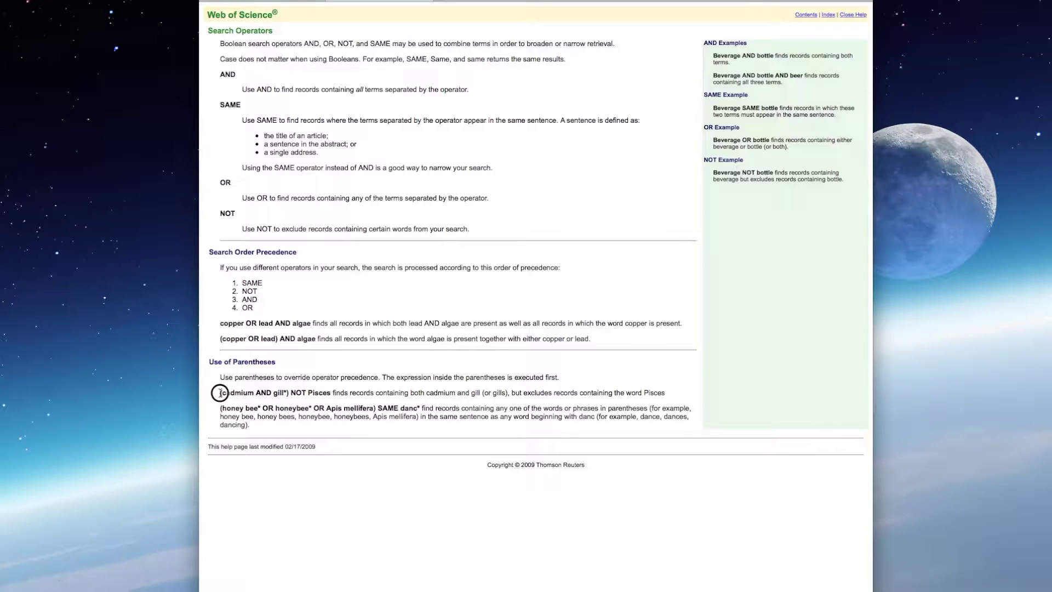
pyautogui.click(285, 393)
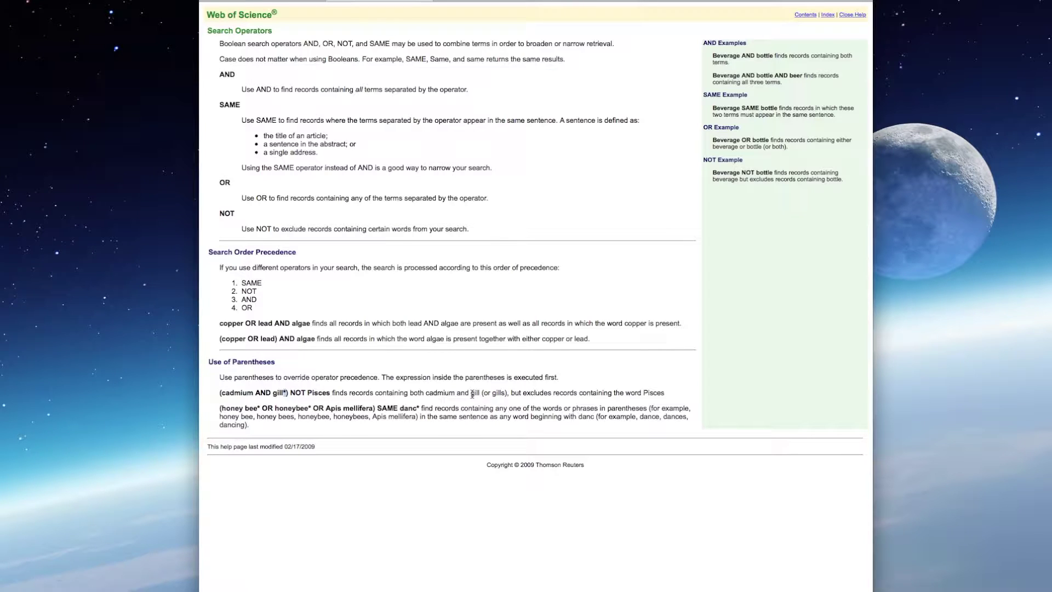
pyautogui.moveTo(471, 394); pyautogui.dragTo(505, 393)
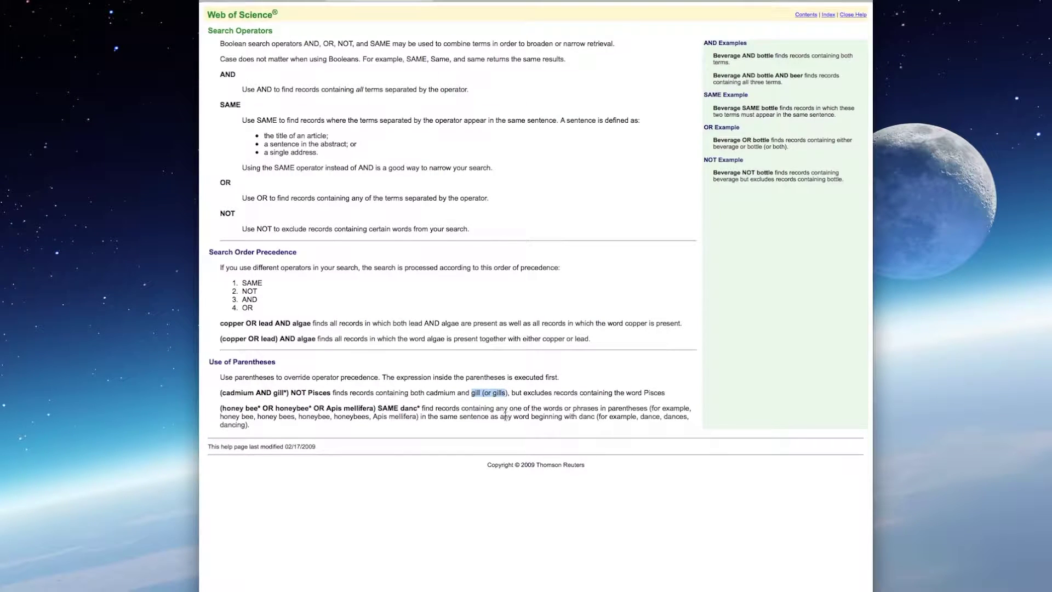
pyautogui.click(475, 411)
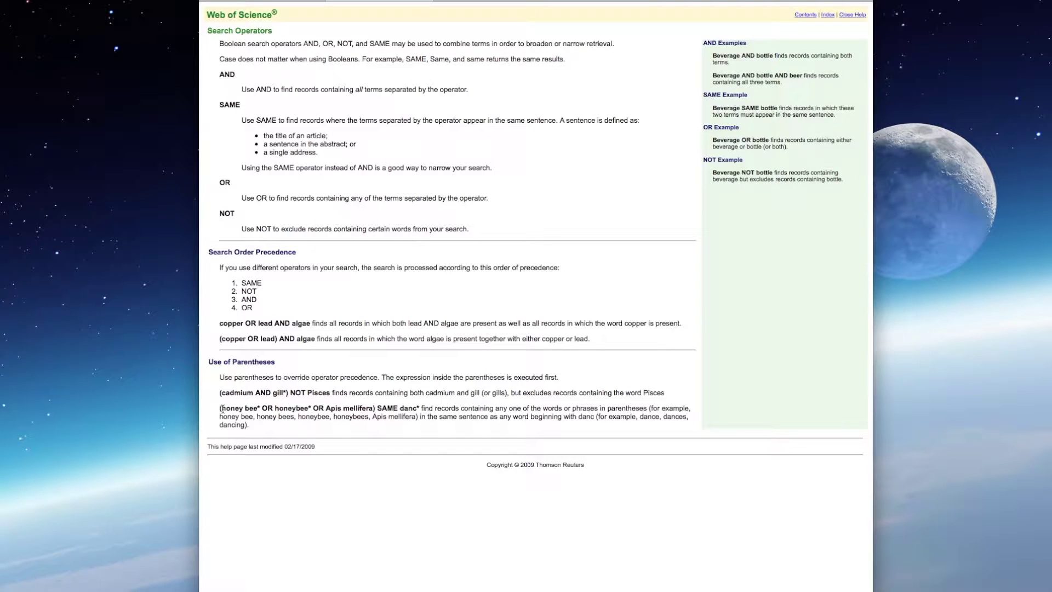
pyautogui.moveTo(223, 408); pyautogui.dragTo(374, 411)
pyautogui.click(257, 408)
pyautogui.moveTo(258, 409); pyautogui.dragTo(261, 411)
pyautogui.click(402, 409)
pyautogui.moveTo(402, 409); pyautogui.dragTo(419, 409)
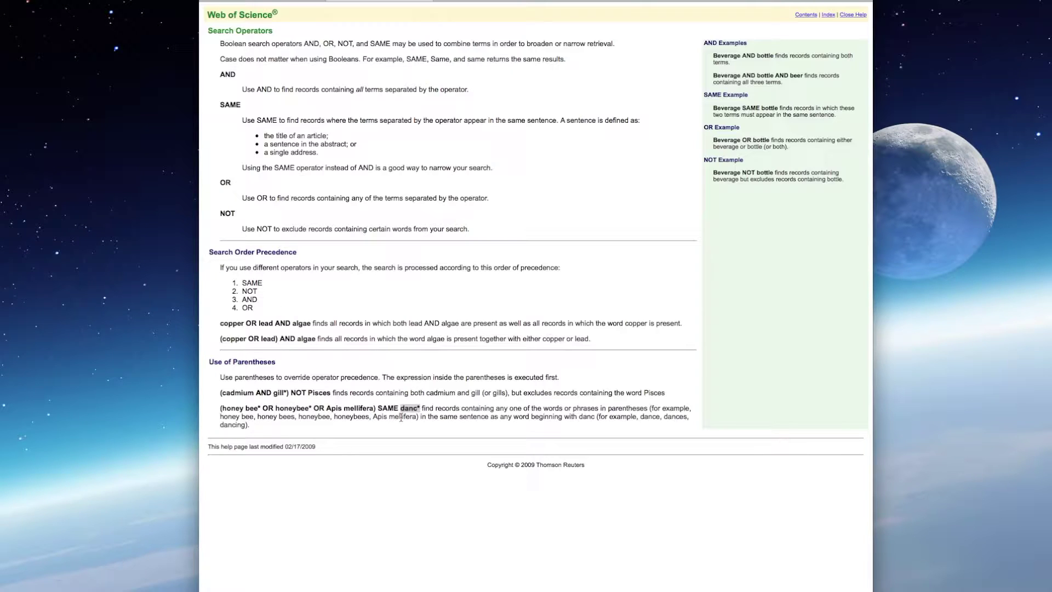
# Step: Enter the topic query (microplastic* OR micro-plastic*), fixing typos, and run the search
pyautogui.click(291, 1)
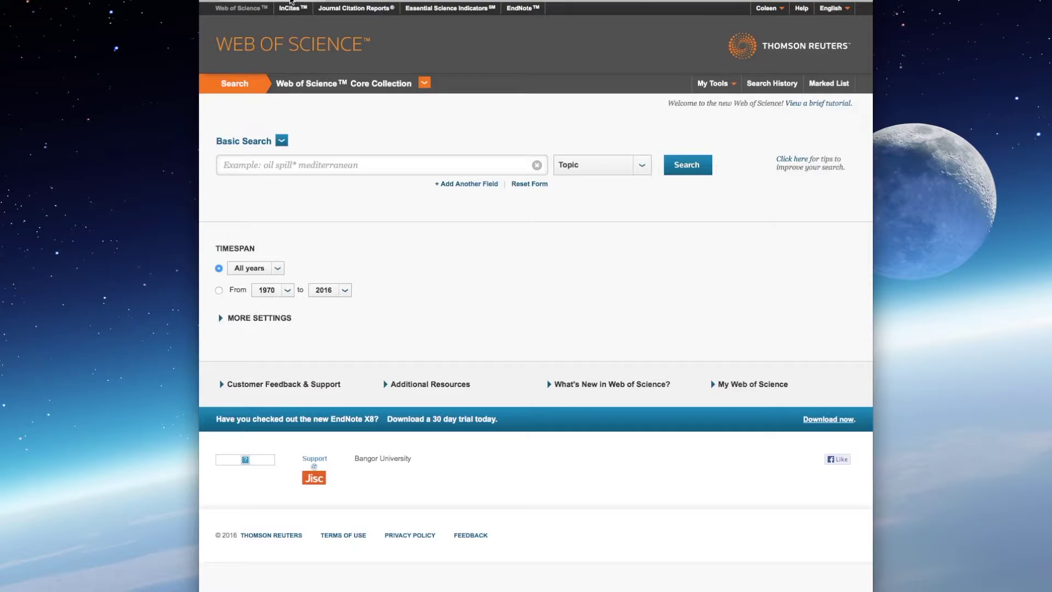
pyautogui.click(376, 167)
pyautogui.write('(')
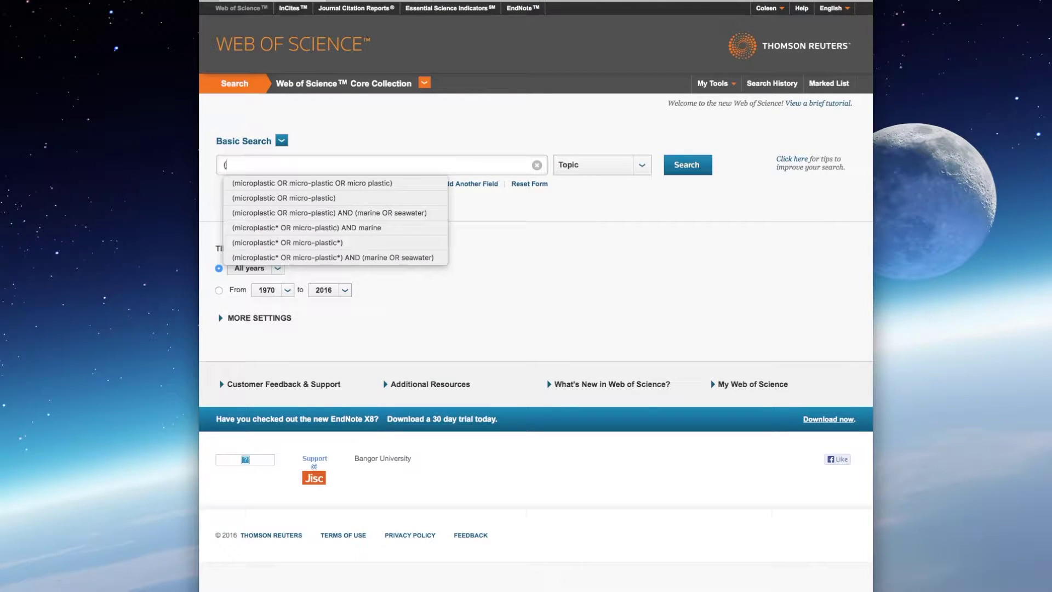
pyautogui.write('micropastic')
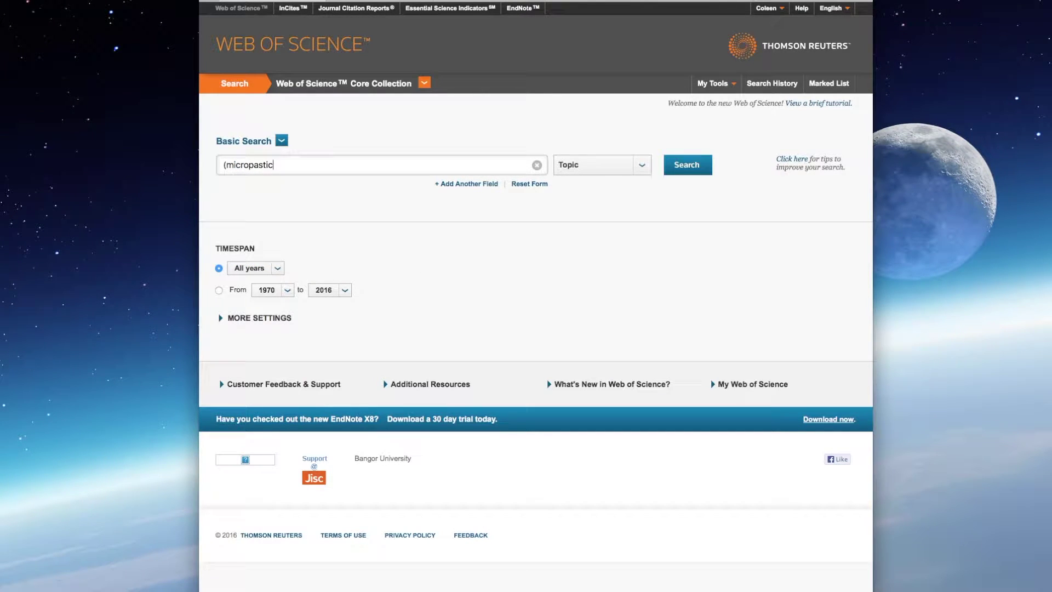
pyautogui.write('*')
pyautogui.click(253, 165)
pyautogui.write('l')
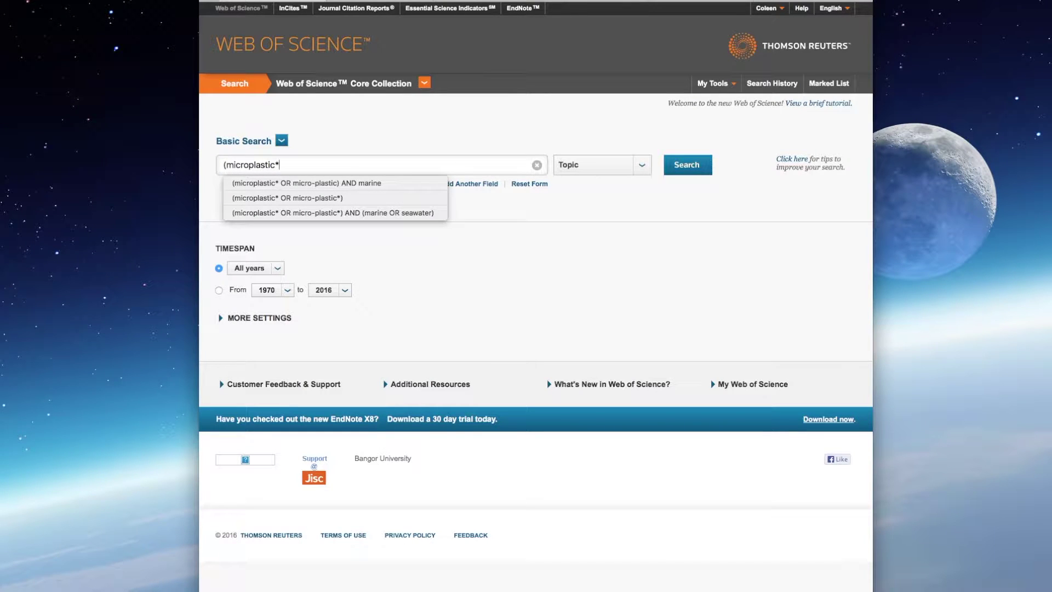
pyautogui.write(' OR')
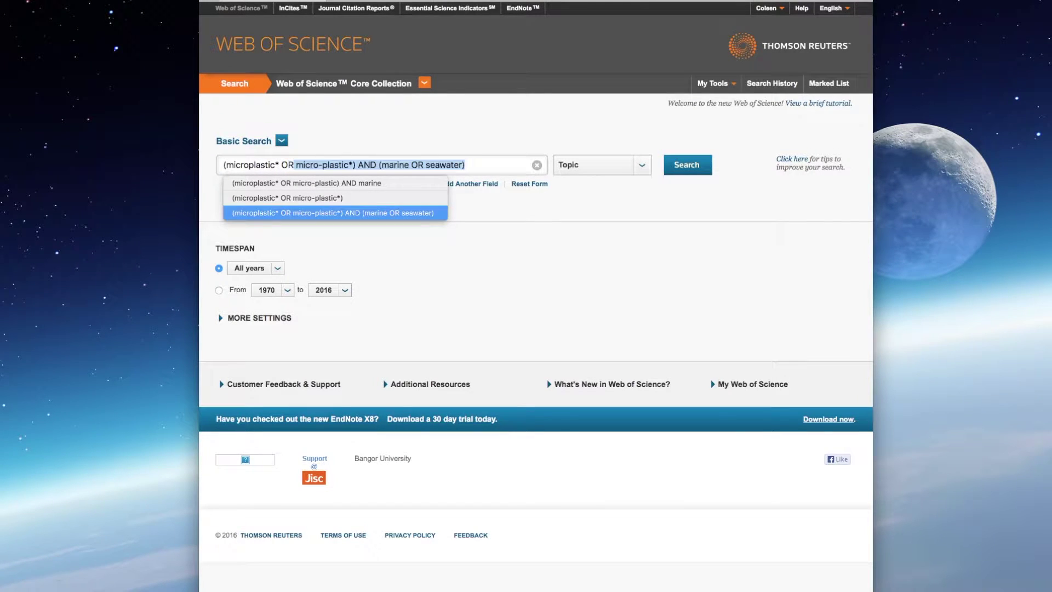
pyautogui.press('BackSpace')
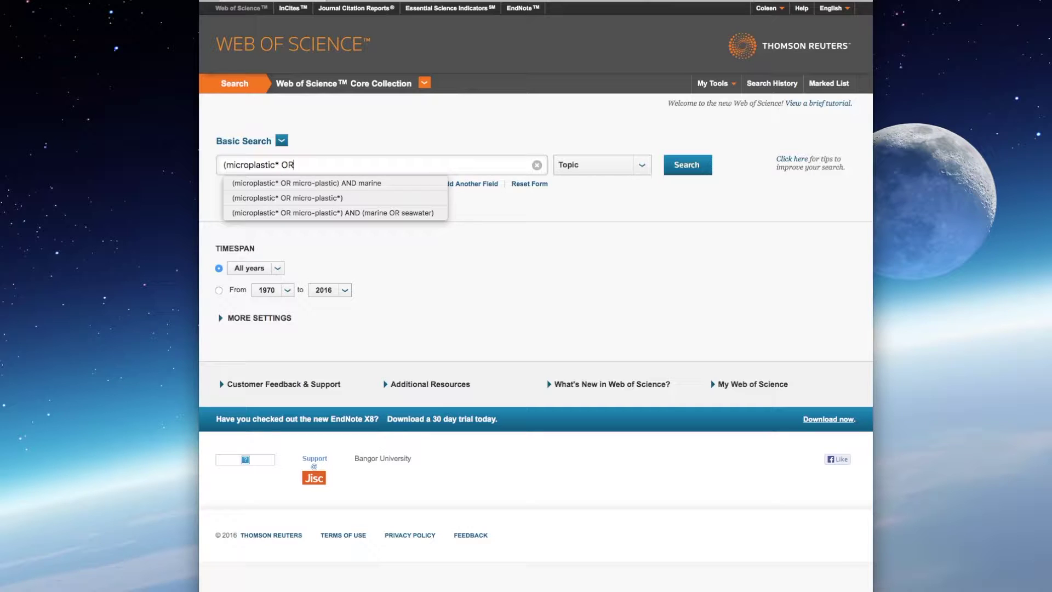
pyautogui.write('micro-plastic')
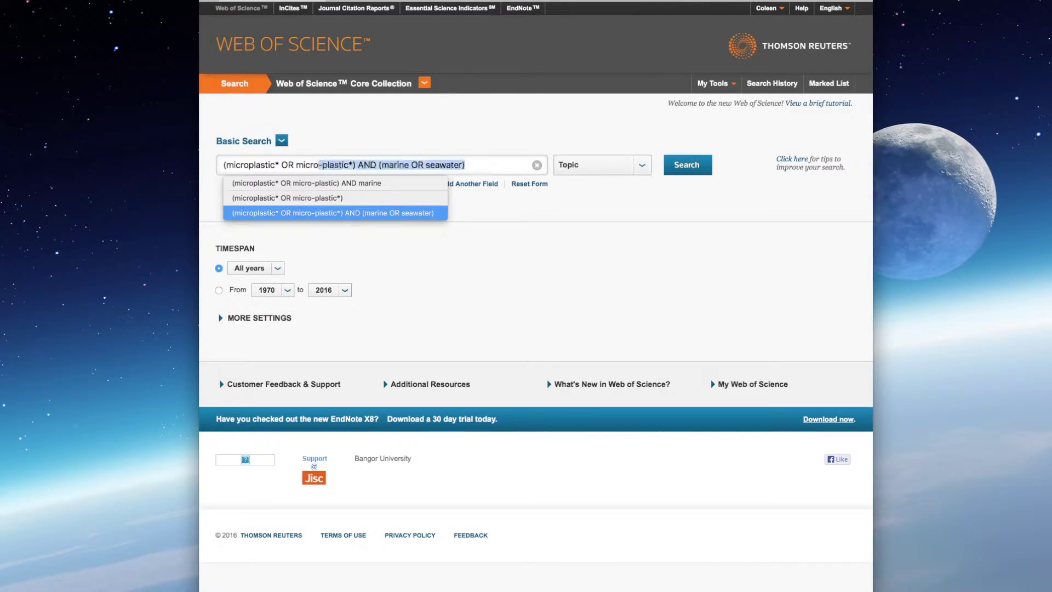
pyautogui.write('c*')
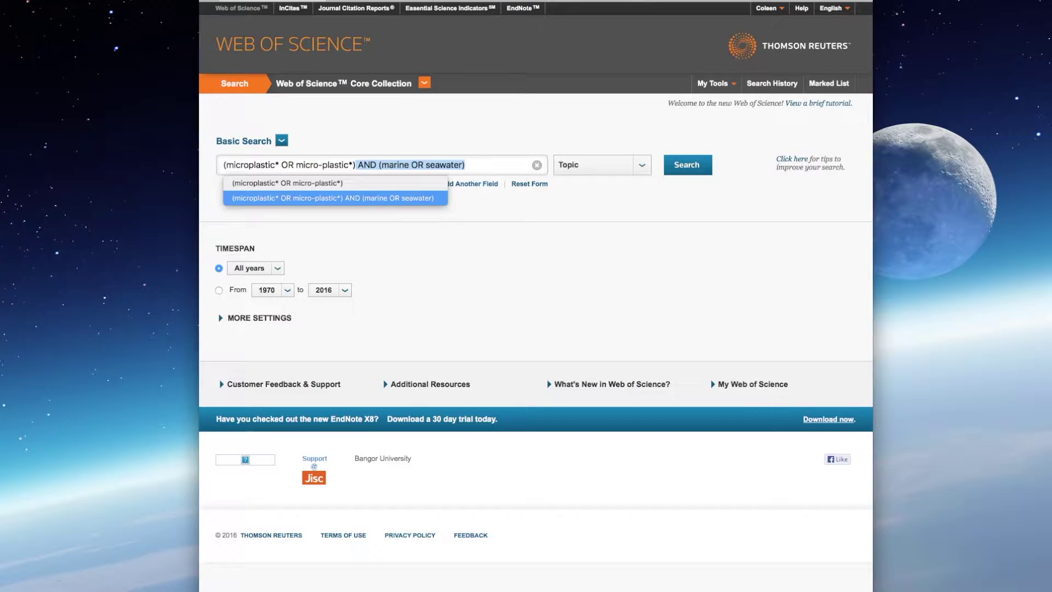
pyautogui.write(')')
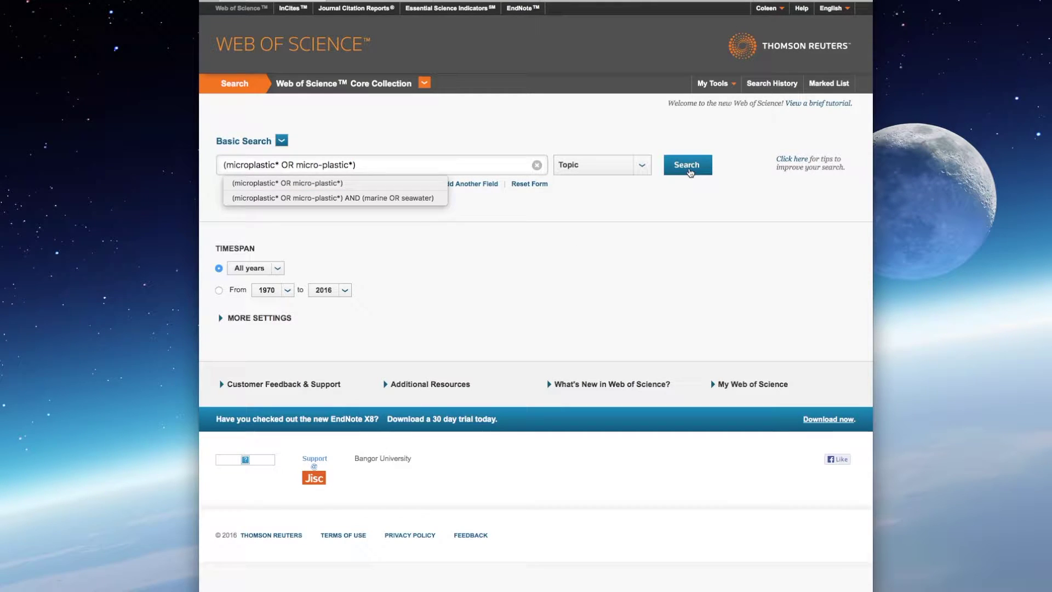
pyautogui.click(689, 170)
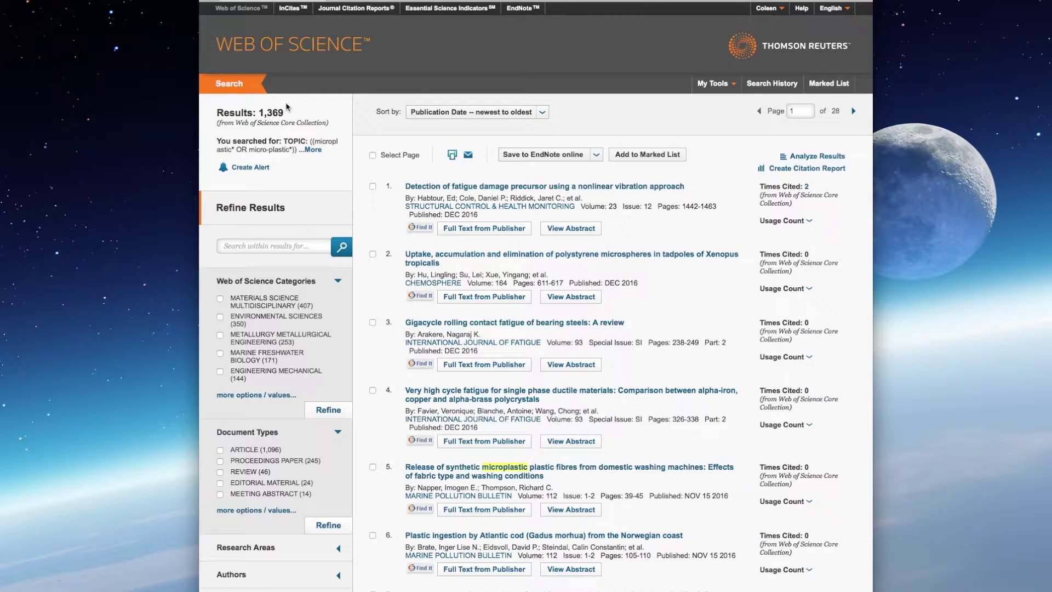
# Step: Highlight the 1,369 result count, then go back to the search form
pyautogui.moveTo(272, 112); pyautogui.dragTo(284, 113)
pyautogui.click(225, 84)
# Step: Append AND (marine OR seawater) to the existing microplastic topic query
pyautogui.click(394, 163)
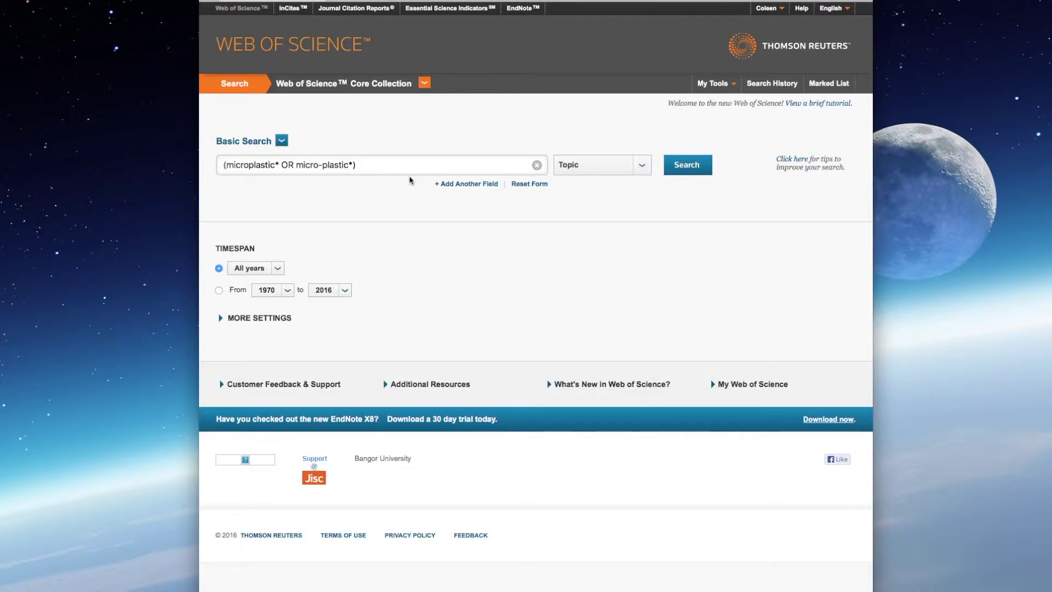
pyautogui.write('AND (marine OR seawater)')
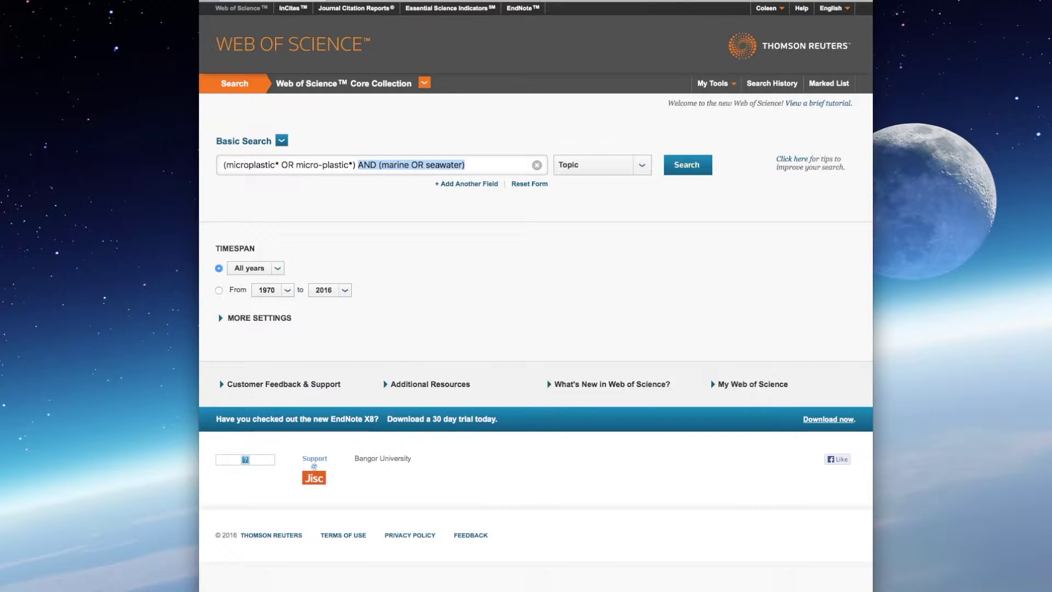
pyautogui.press('BackSpace')
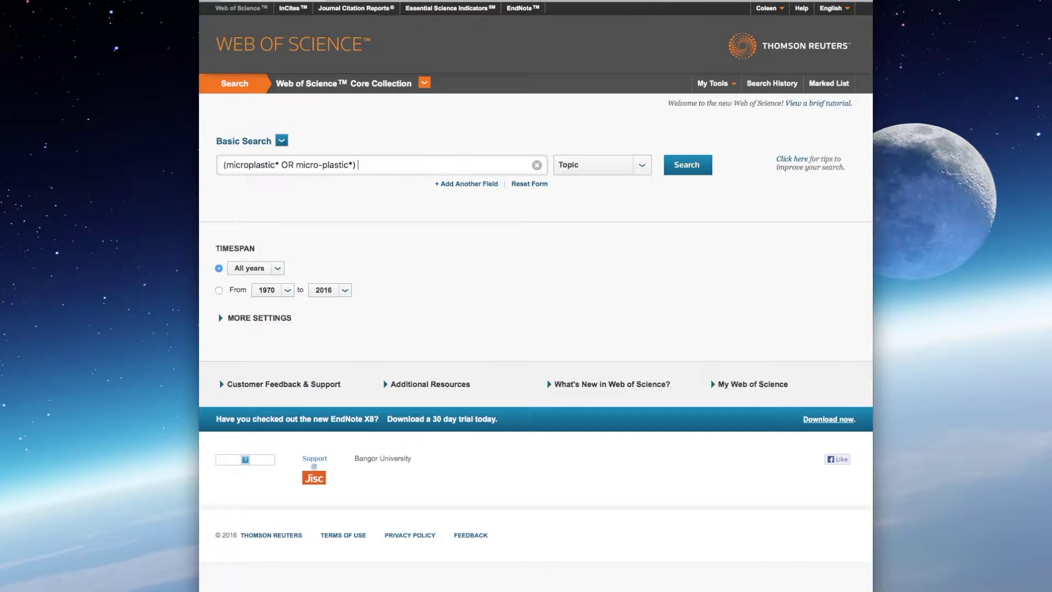
pyautogui.write('AND')
pyautogui.write('(marine OR seawater)')
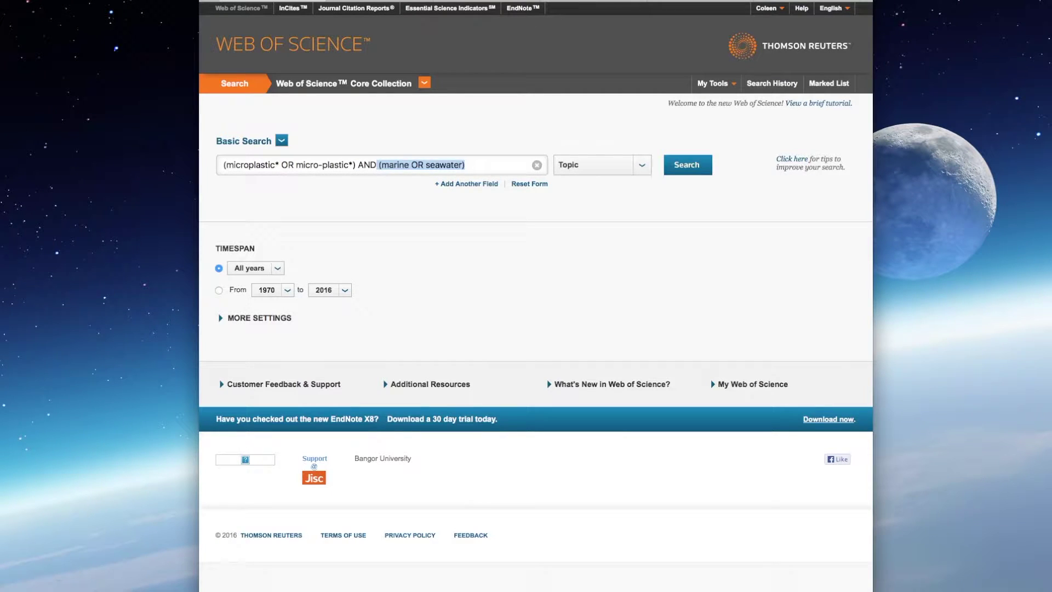
pyautogui.press('BackSpace')
pyautogui.write('(marine OR seawater)')
pyautogui.click(480, 167)
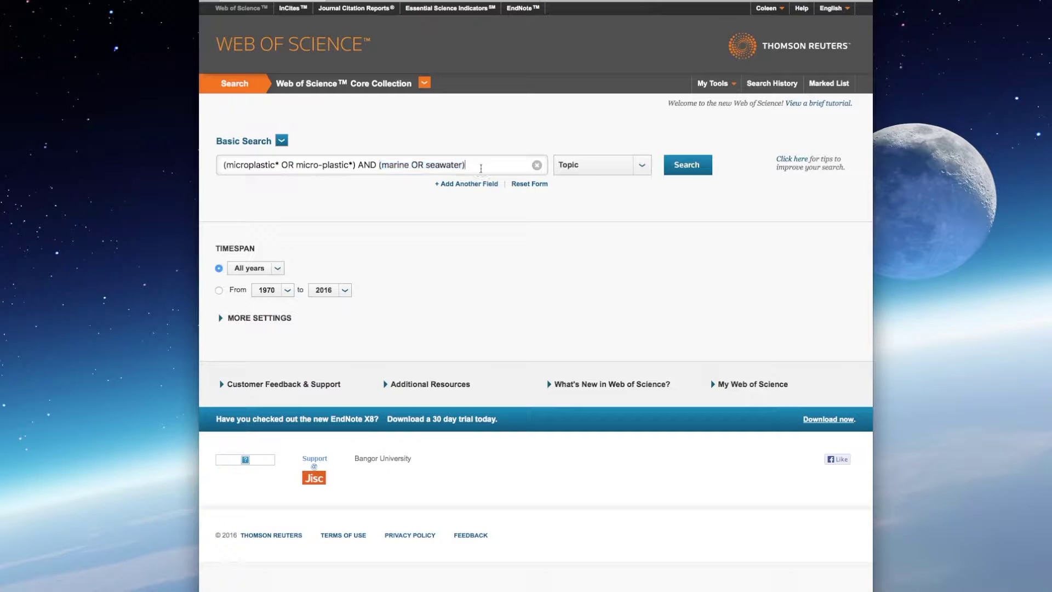
pyautogui.click(688, 167)
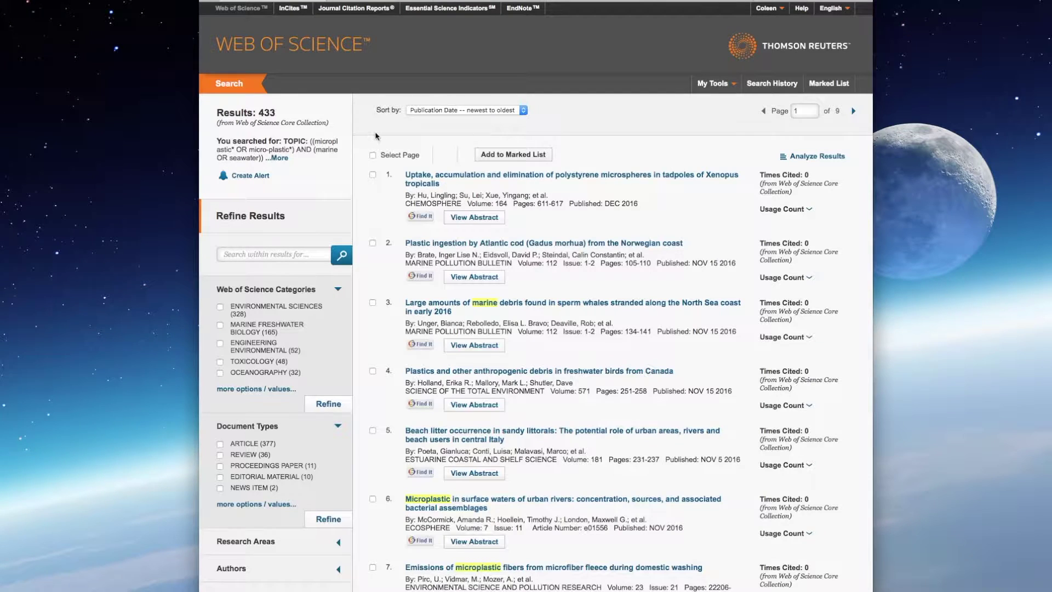
pyautogui.doubleClick(266, 112)
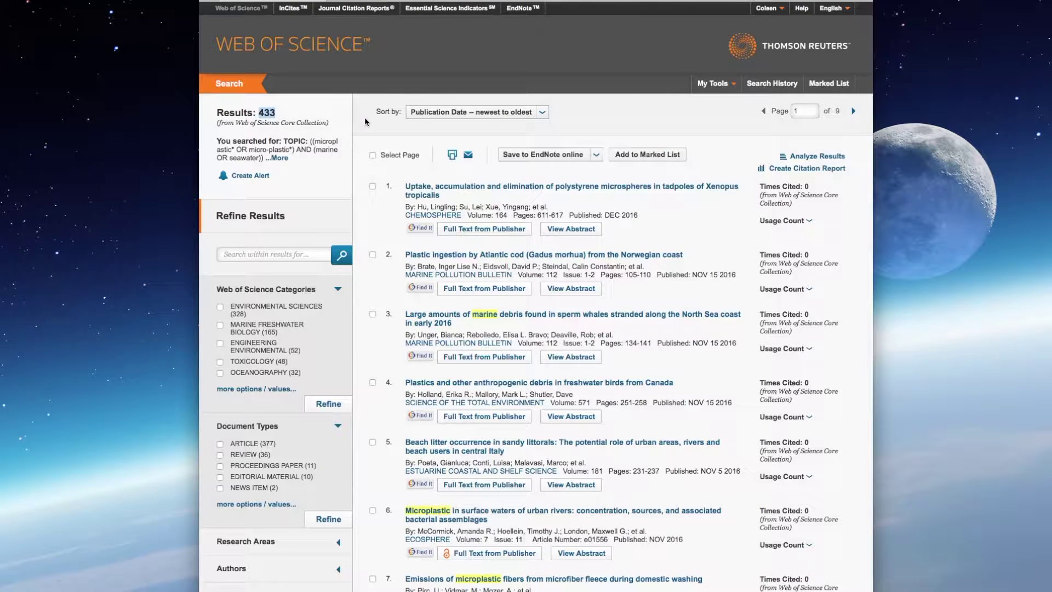
pyautogui.click(309, 119)
# Step: Dismiss the email form and browse the 433 results, keeping 50 per page
pyautogui.click(468, 156)
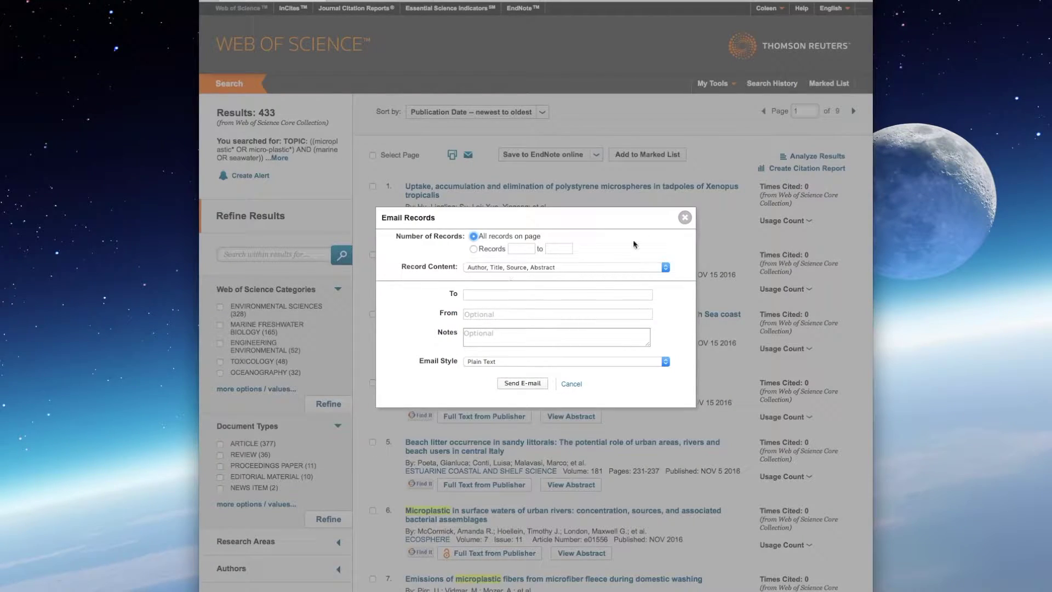
pyautogui.click(684, 218)
pyautogui.scroll(-5, 703, 235)
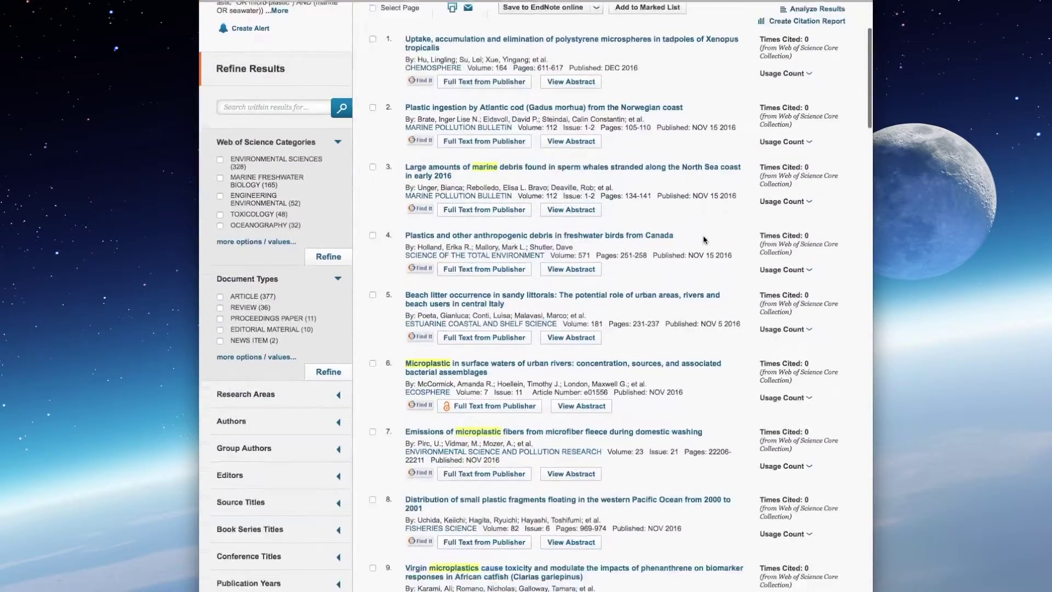
pyautogui.scroll(-13, 704, 239)
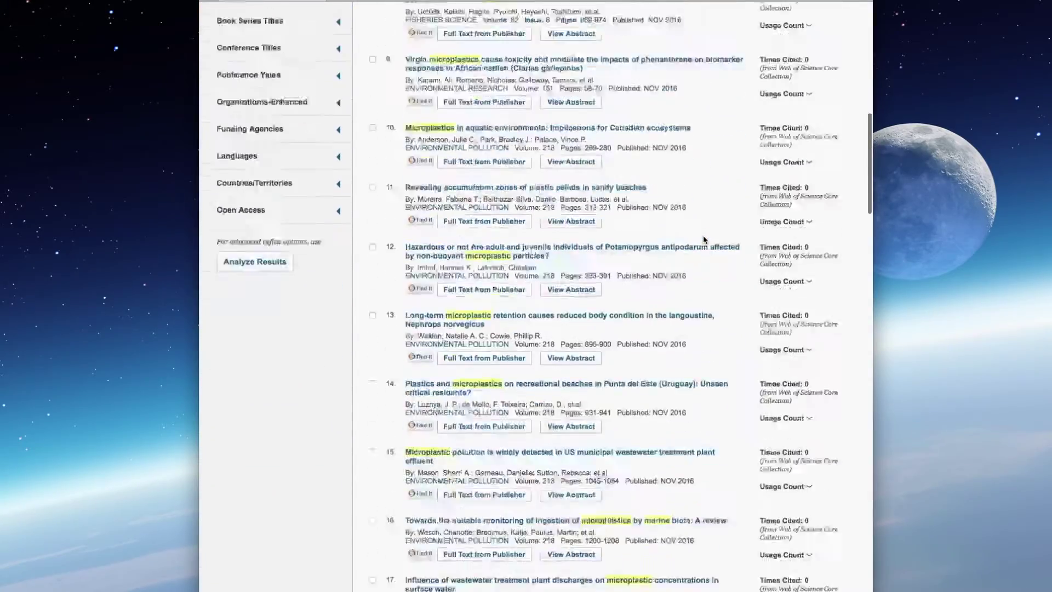
pyautogui.scroll(-20, 704, 240)
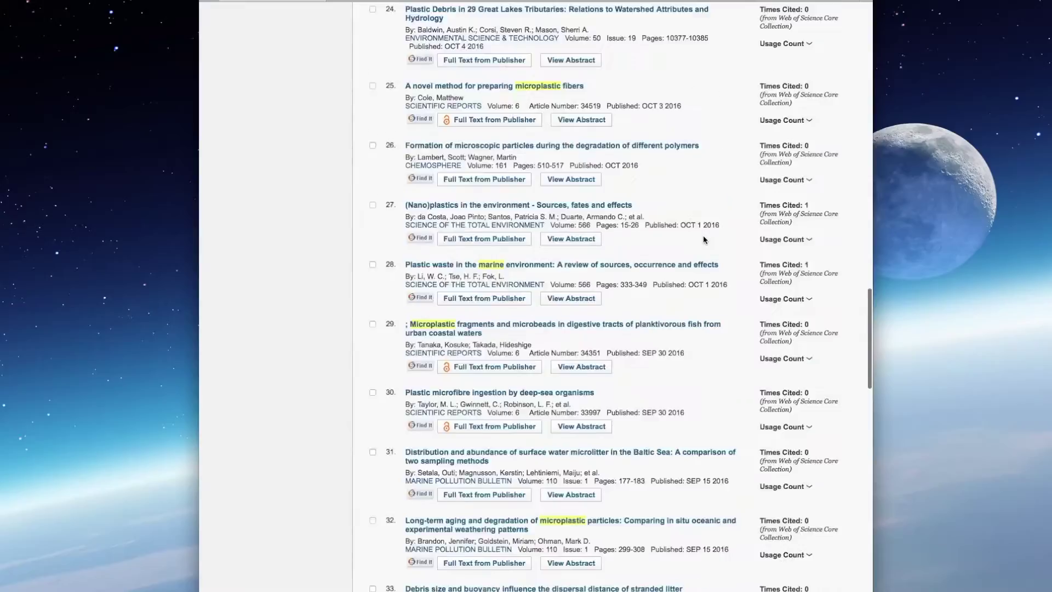
pyautogui.scroll(-20, 703, 236)
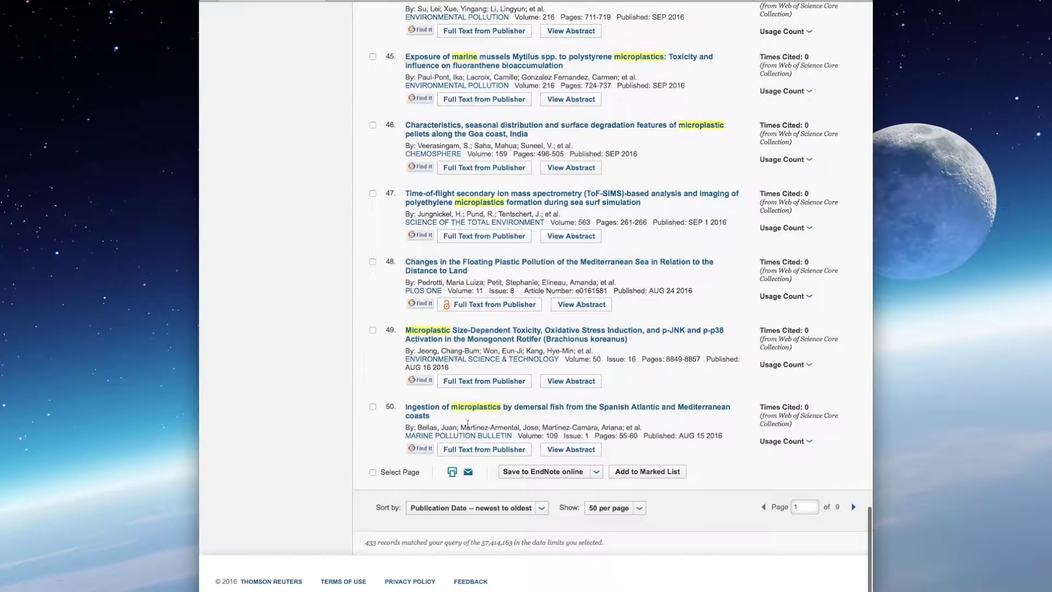
pyautogui.click(638, 509)
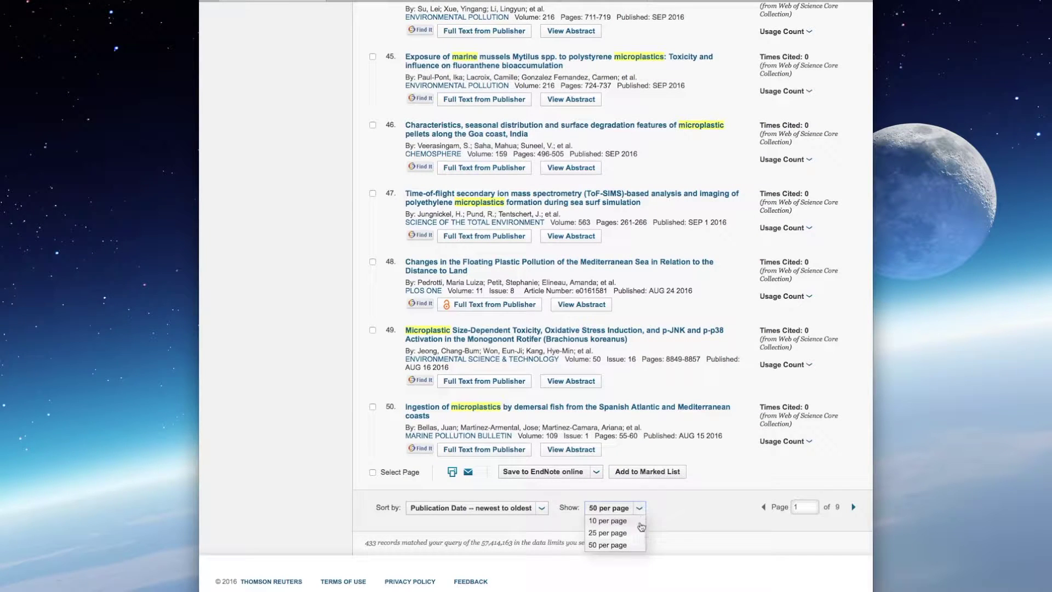
pyautogui.click(630, 544)
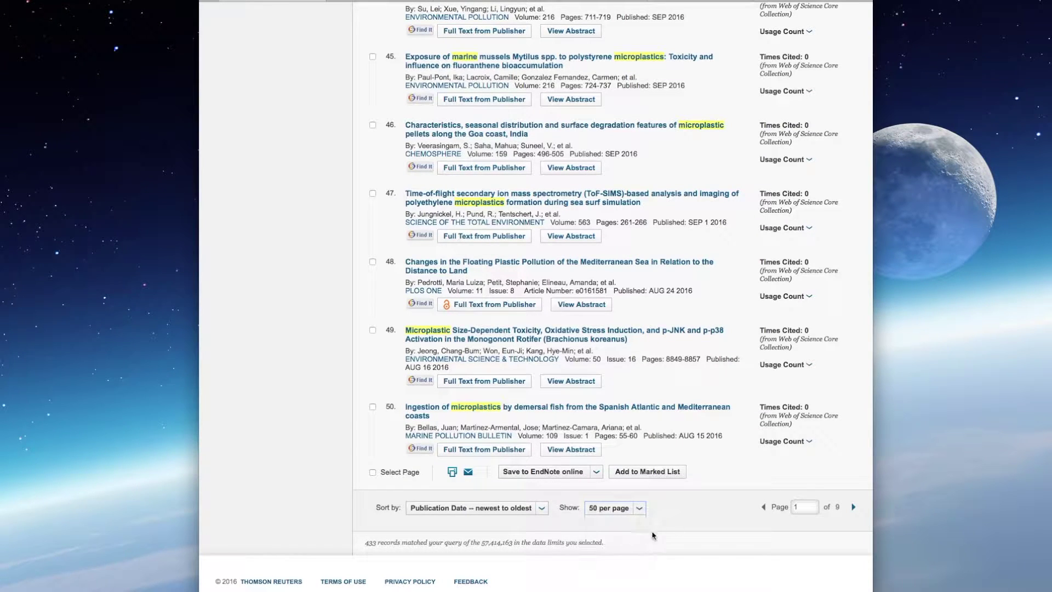
pyautogui.scroll(20, 789, 445)
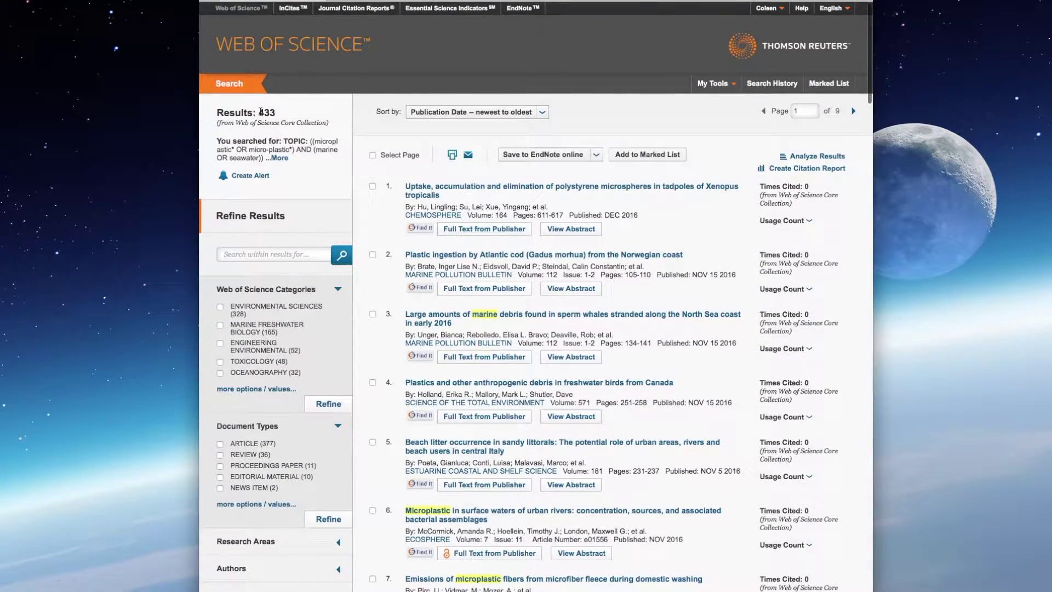
# Step: Mark the 433 result count and reopen the Email Records form
pyautogui.moveTo(259, 112); pyautogui.dragTo(296, 113)
pyautogui.click(620, 139)
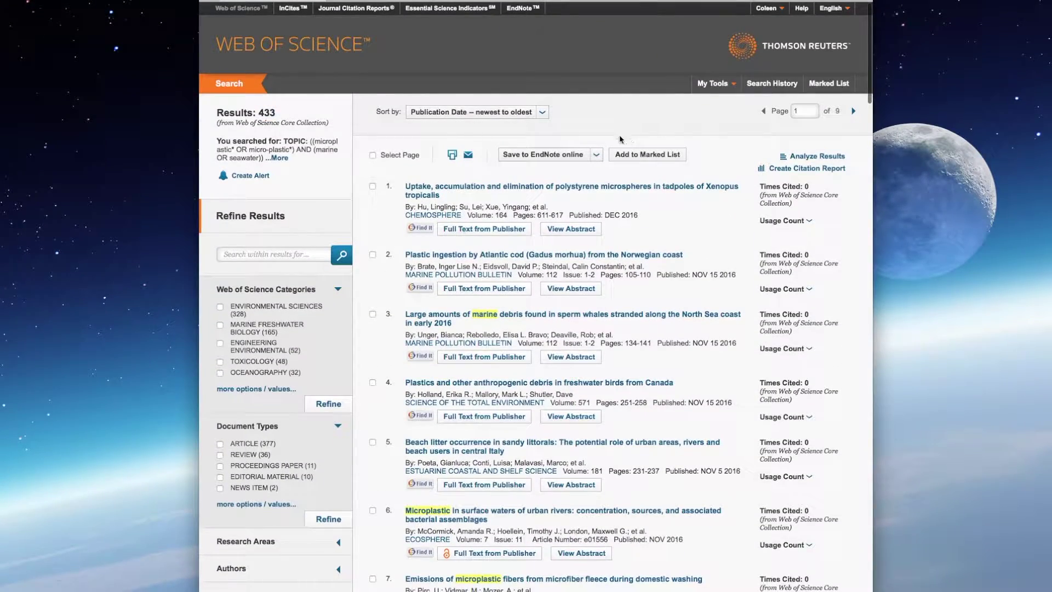
pyautogui.click(596, 155)
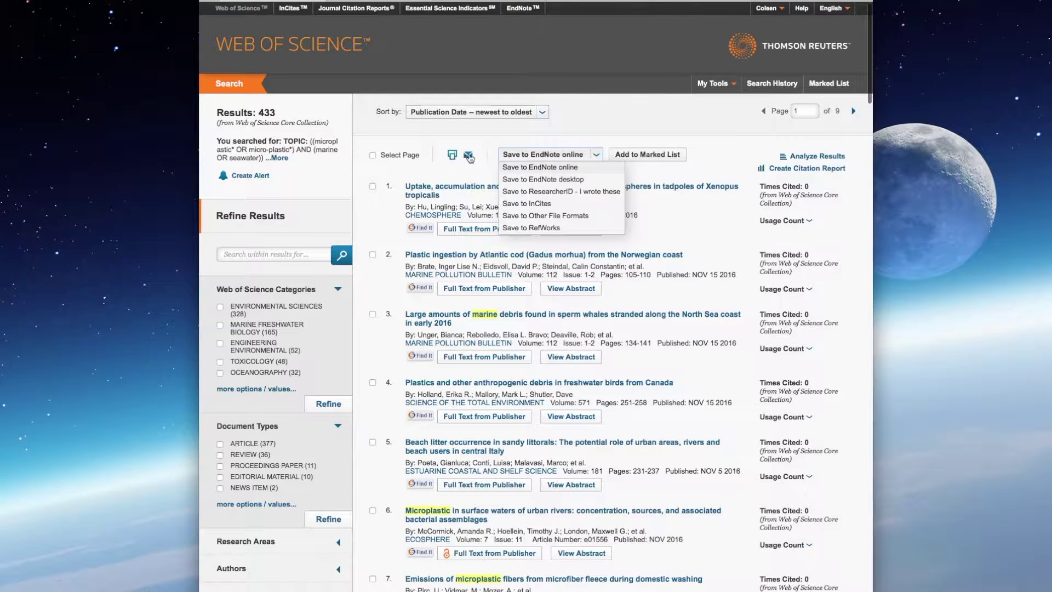
pyautogui.click(467, 155)
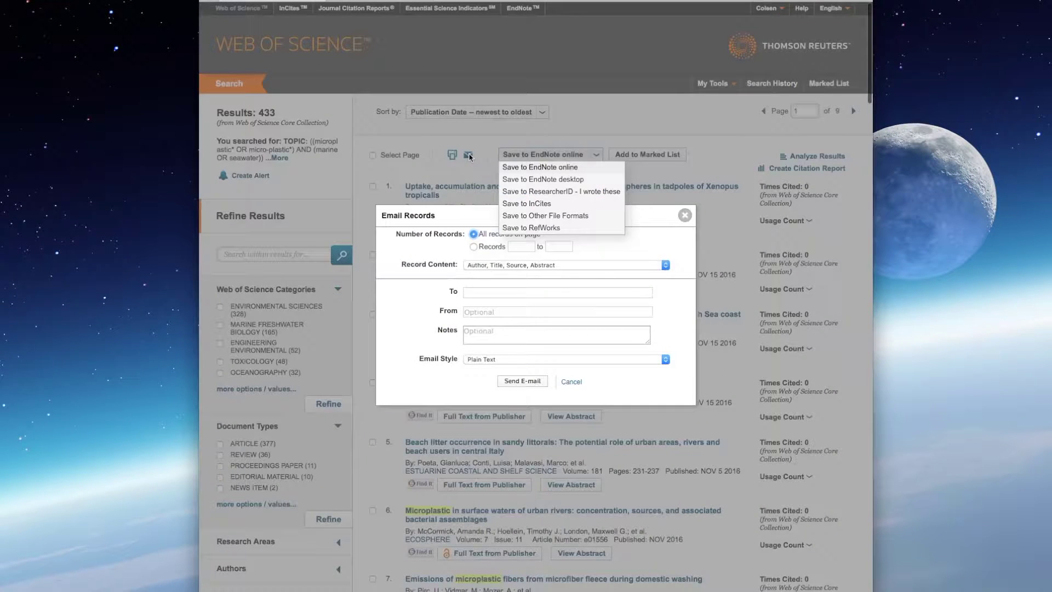
pyautogui.click(572, 382)
pyautogui.click(598, 153)
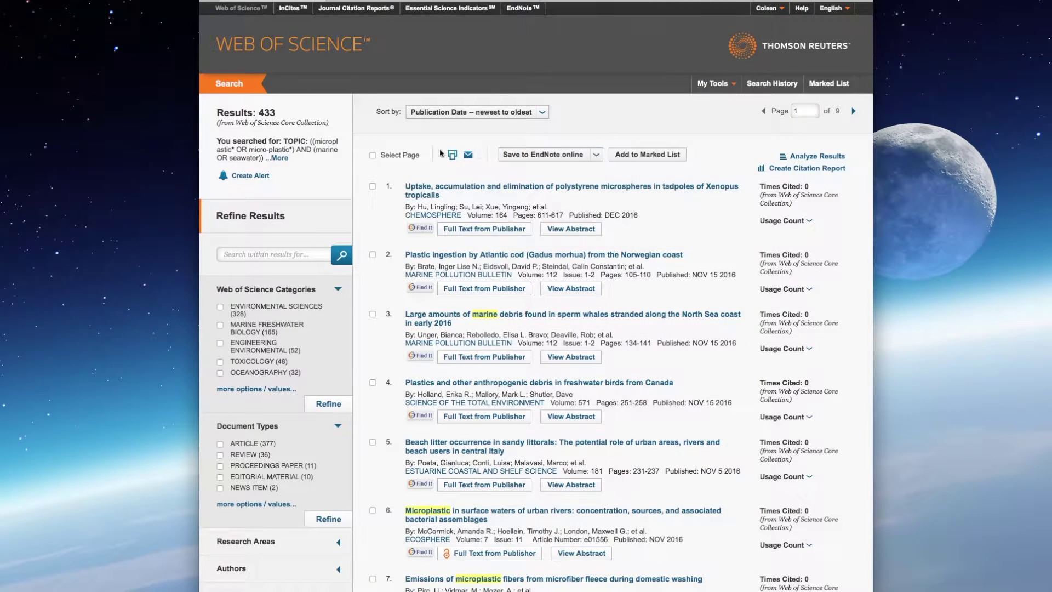
pyautogui.click(468, 155)
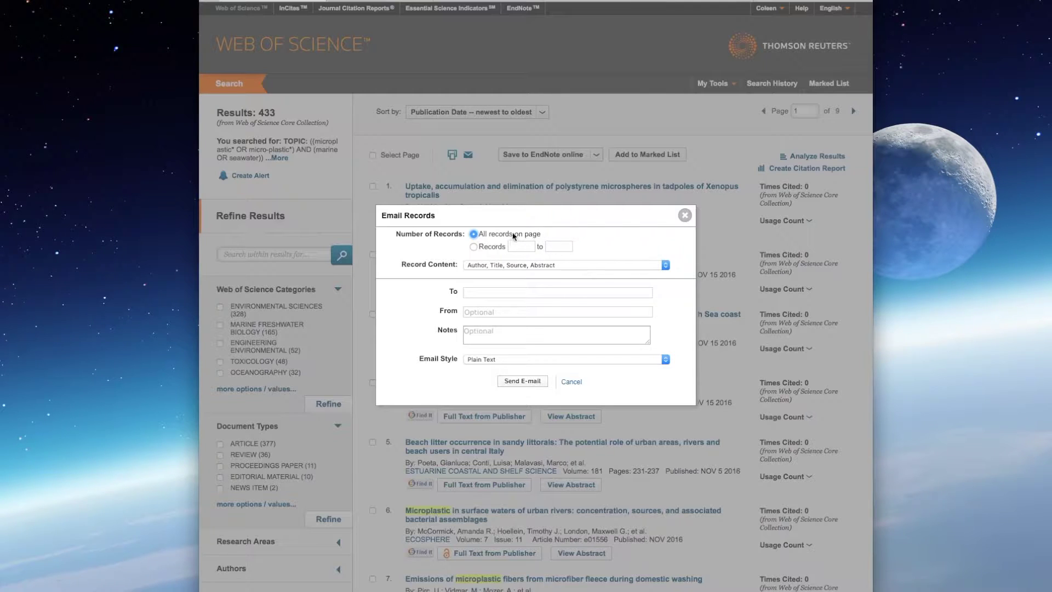
# Step: Set the email to cover records 1 to 433
pyautogui.click(473, 247)
pyautogui.click(523, 247)
pyautogui.write('1')
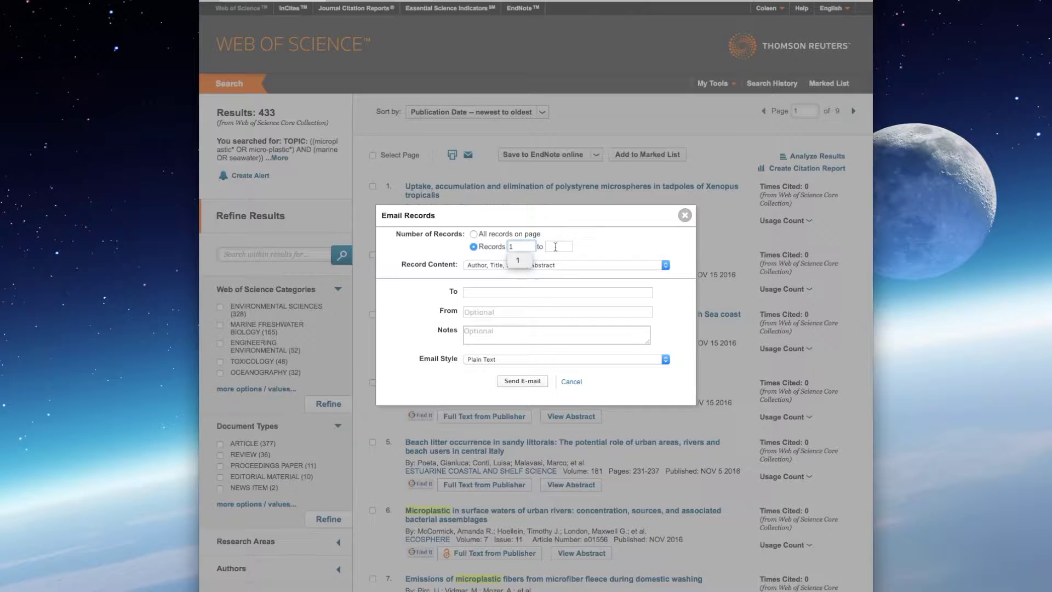
pyautogui.click(555, 247)
pyautogui.write('433')
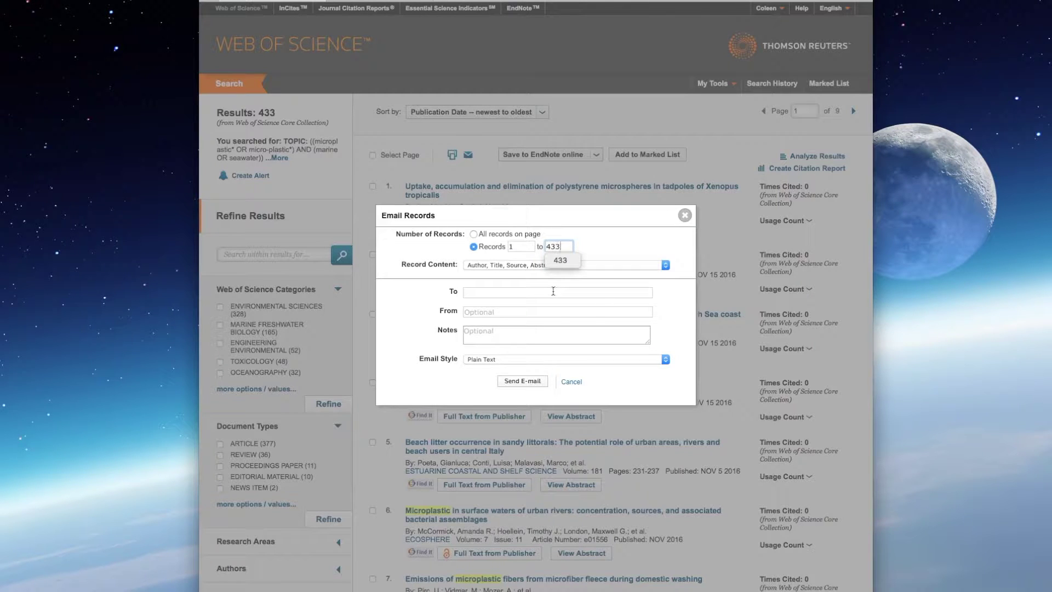
# Step: Enter the recipient's e-mail address in the To field
pyautogui.click(552, 292)
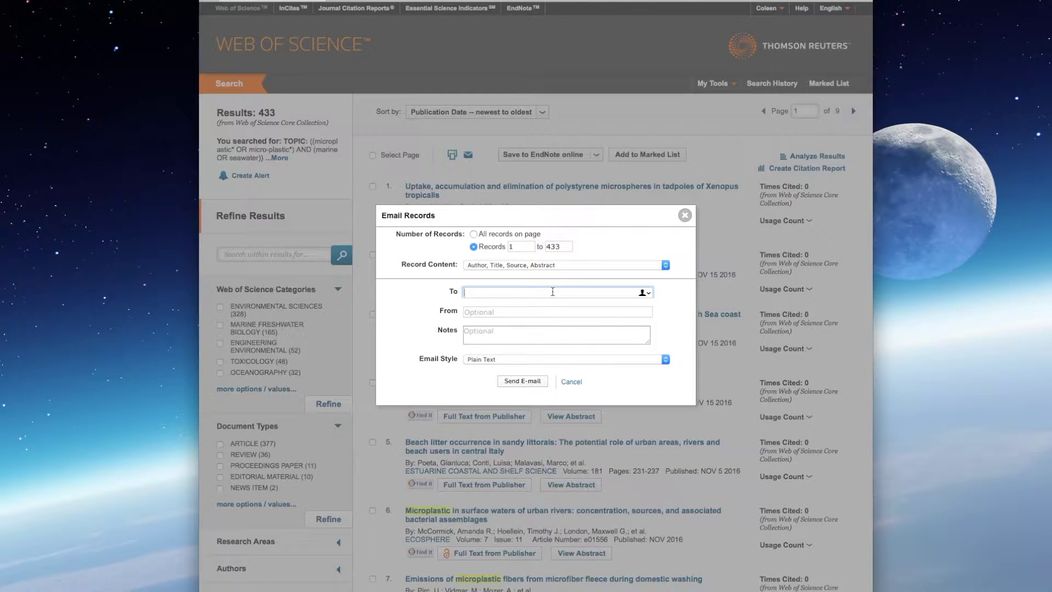
pyautogui.write('Colee')
pyautogui.press('BackSpace')
pyautogui.press('BackSpace')
pyautogui.press('BackSpace')
pyautogui.press('BackSpace')
pyautogui.press('BackSpace')
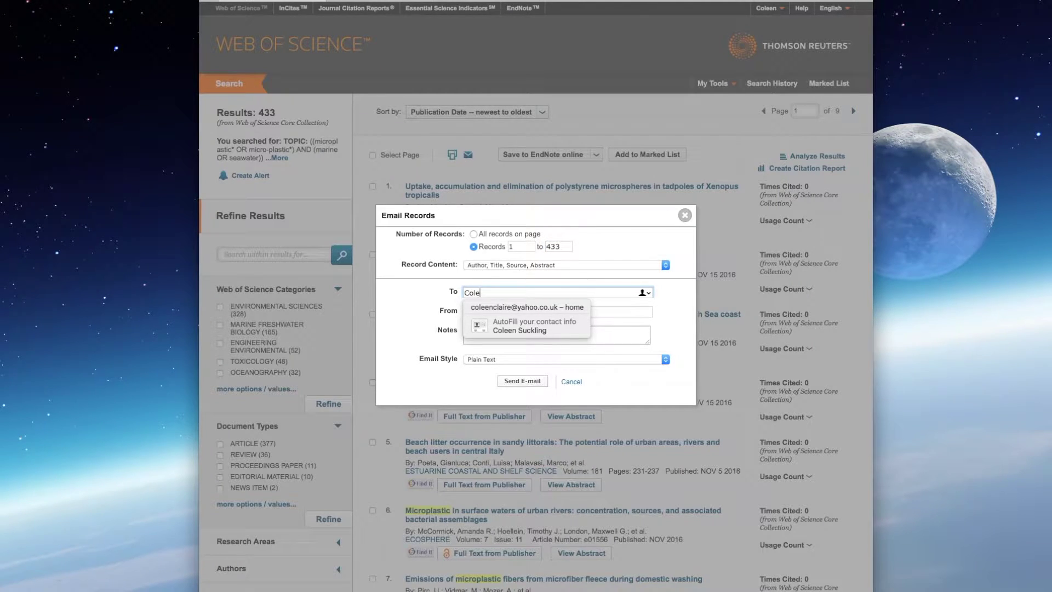
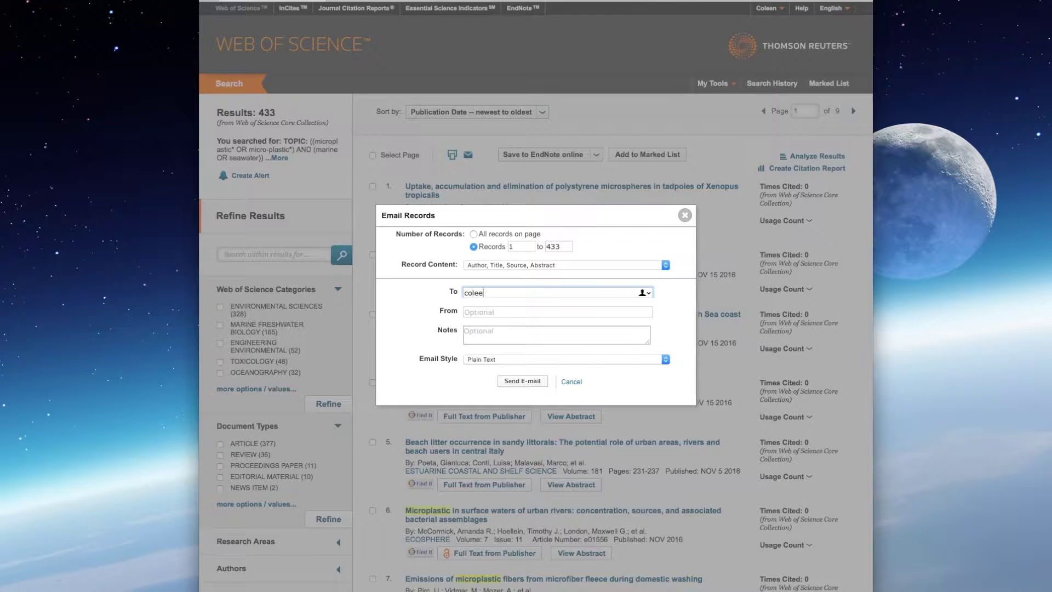
pyautogui.click(521, 333)
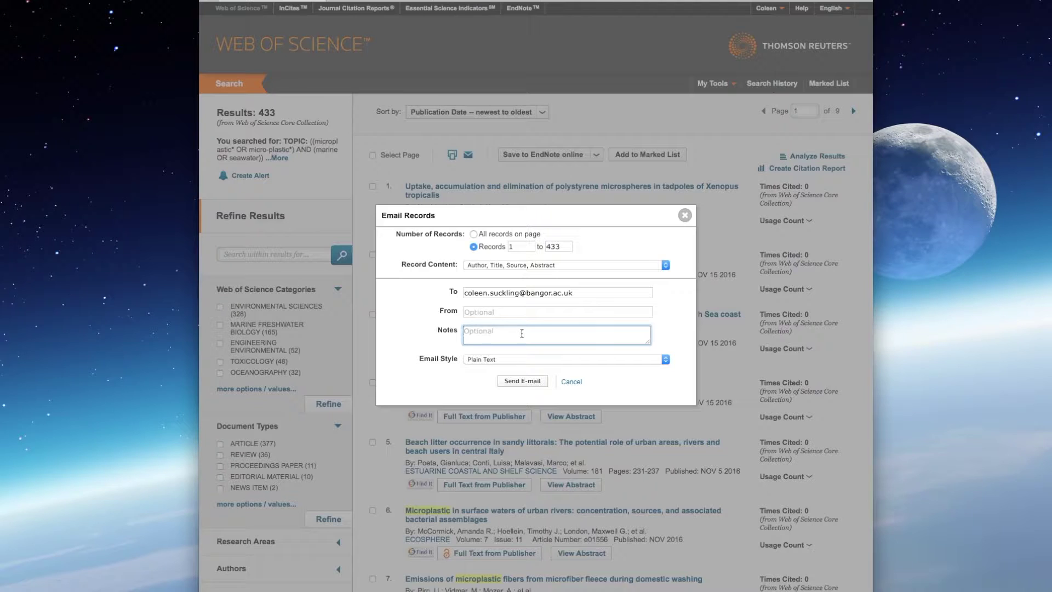
# Step: Add the note 'Web of Science_061216_(microplastic* OR micro-plastic*) AND (marine OR seawater)' and send
pyautogui.write('Web of Science_061216_(micro plastic')
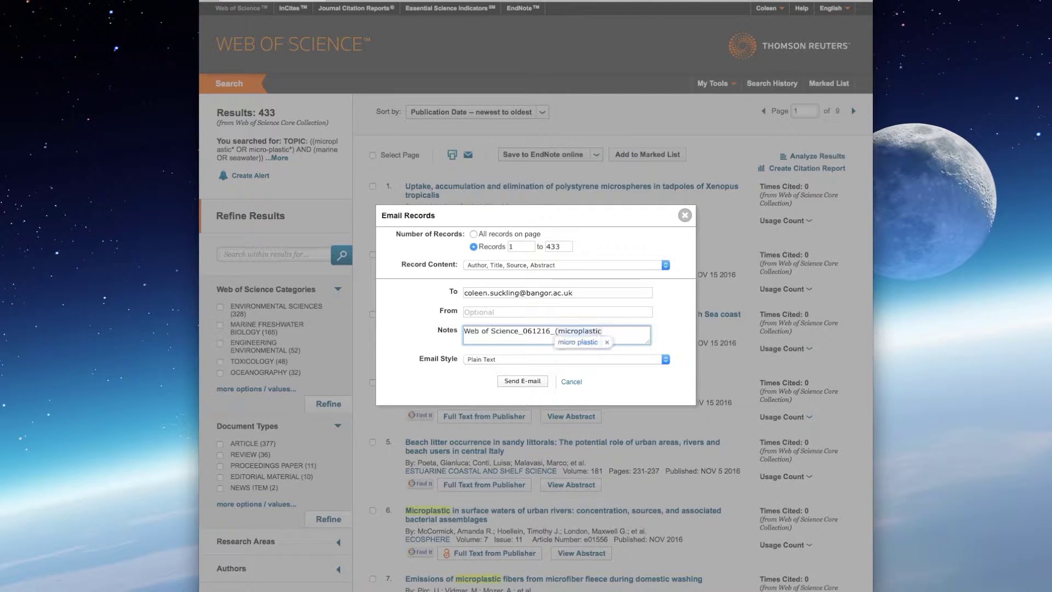
pyautogui.write('*')
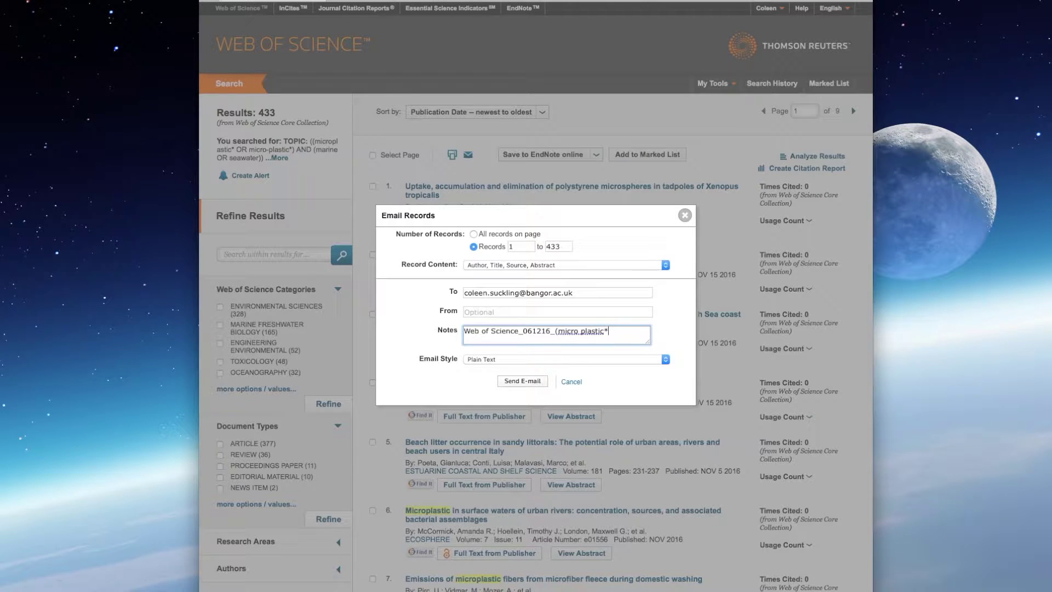
pyautogui.click(580, 330)
pyautogui.press('BackSpace')
pyautogui.click(605, 330)
pyautogui.write('OR micro-plastic*) AND (marine')
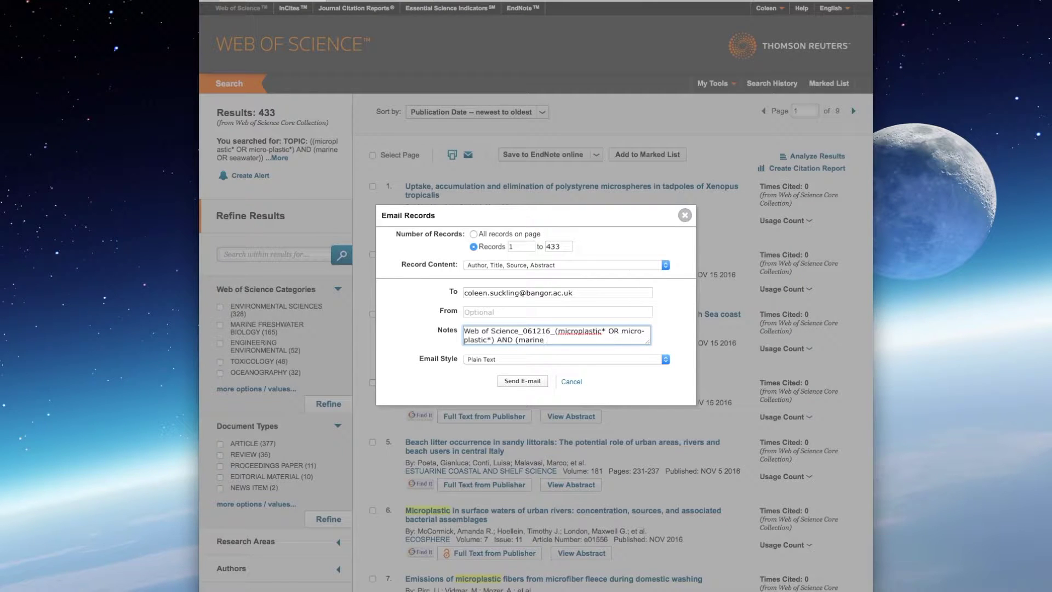
pyautogui.write(' OR seawater')
pyautogui.click(505, 381)
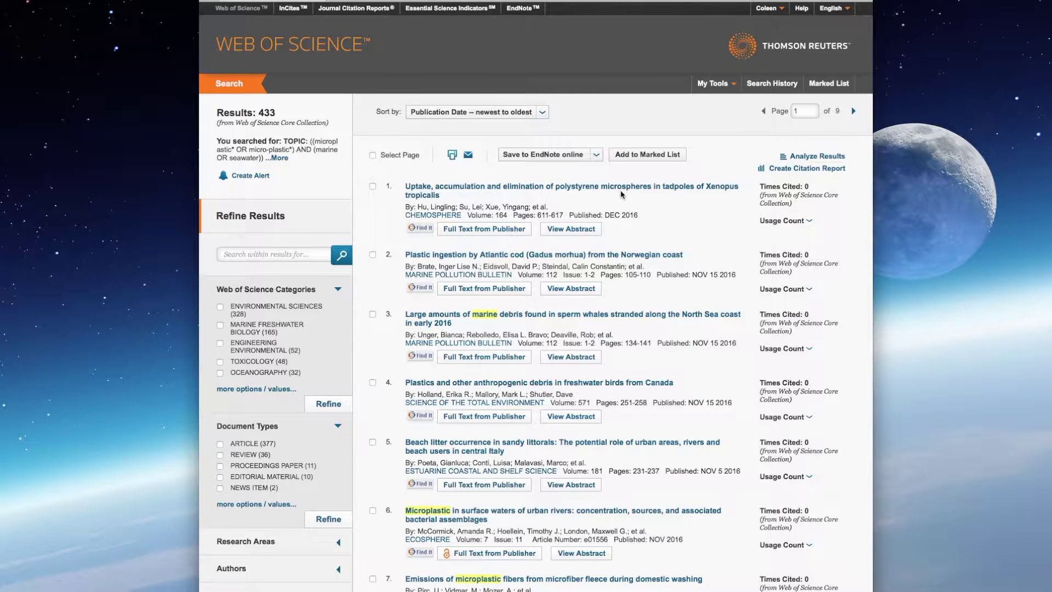
pyautogui.click(597, 158)
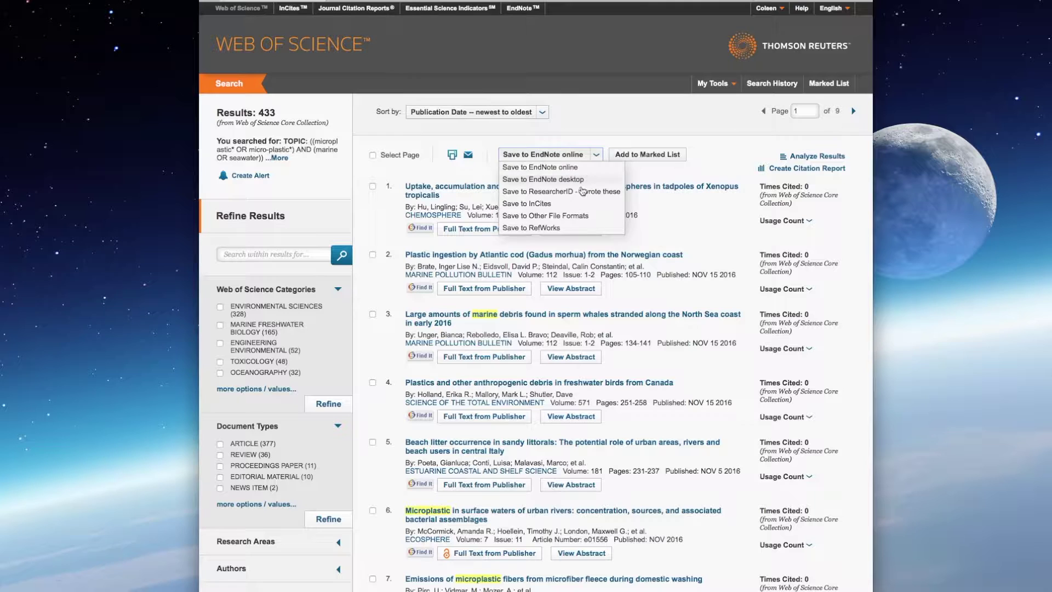
# Step: Choose saving to another file format for records 1 to 433
pyautogui.click(568, 217)
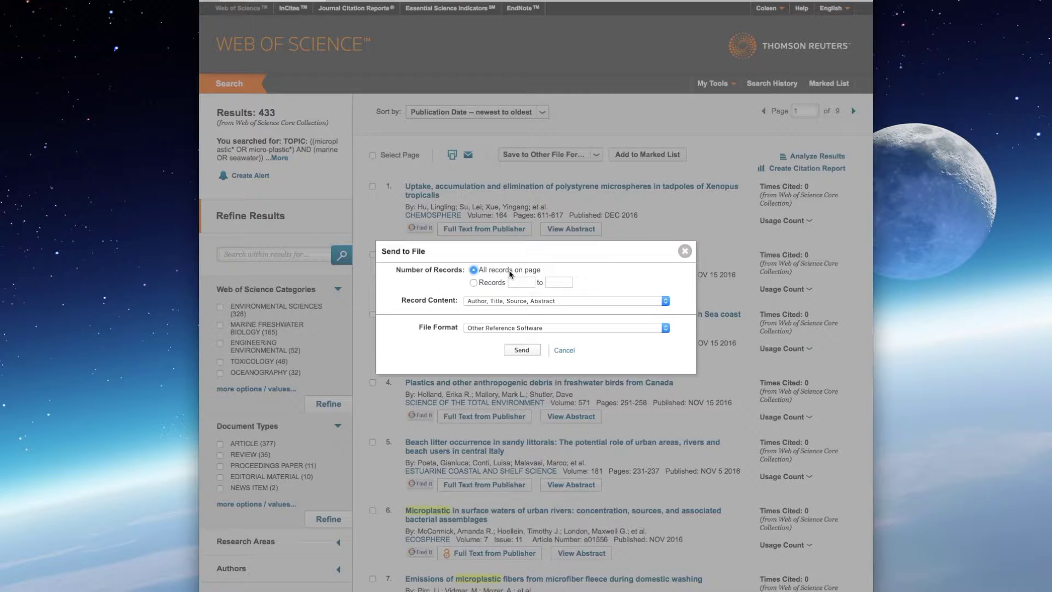
pyautogui.click(473, 282)
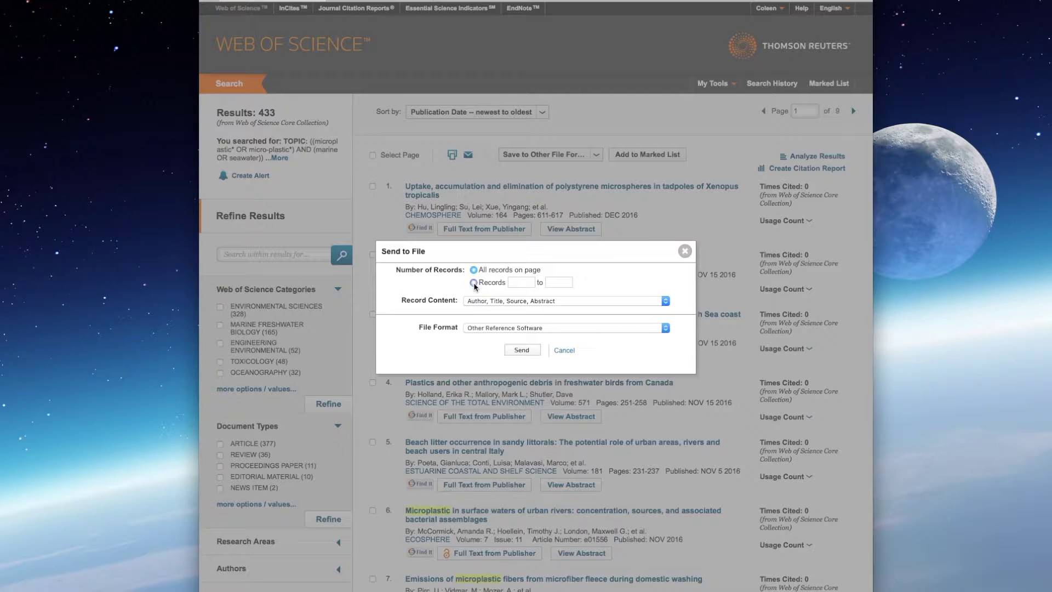
pyautogui.click(521, 282)
pyautogui.write('1')
pyautogui.click(560, 282)
pyautogui.write('433')
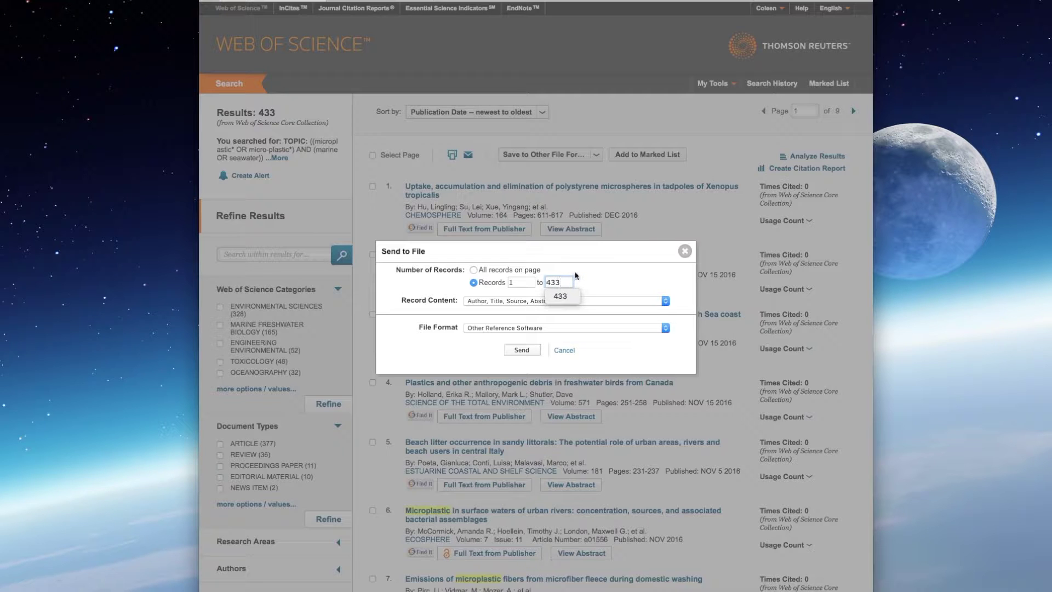
pyautogui.click(579, 274)
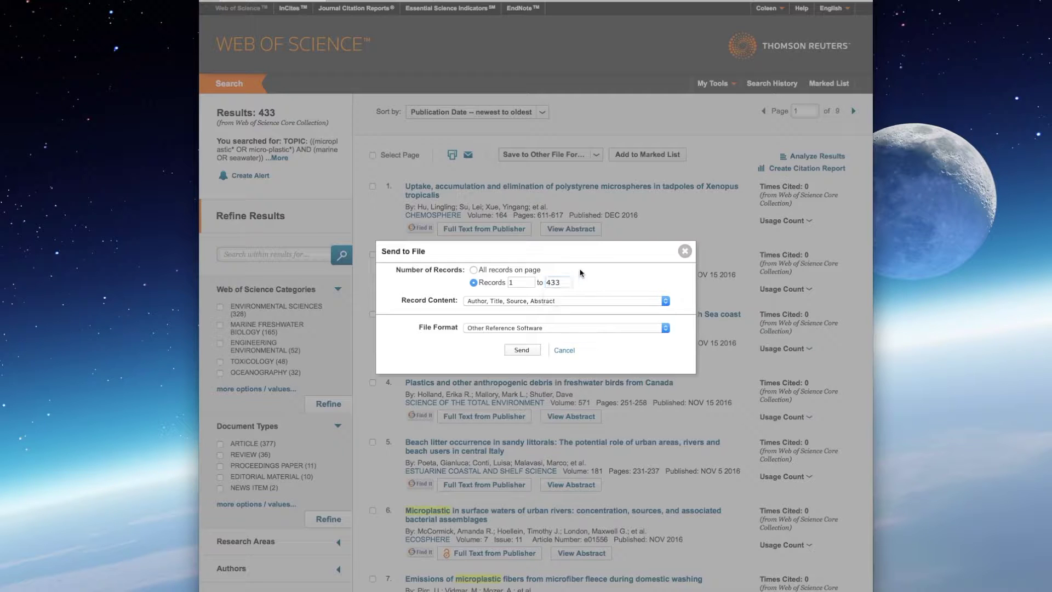
# Step: Export those records as HTML and close the sending-records notice
pyautogui.click(665, 328)
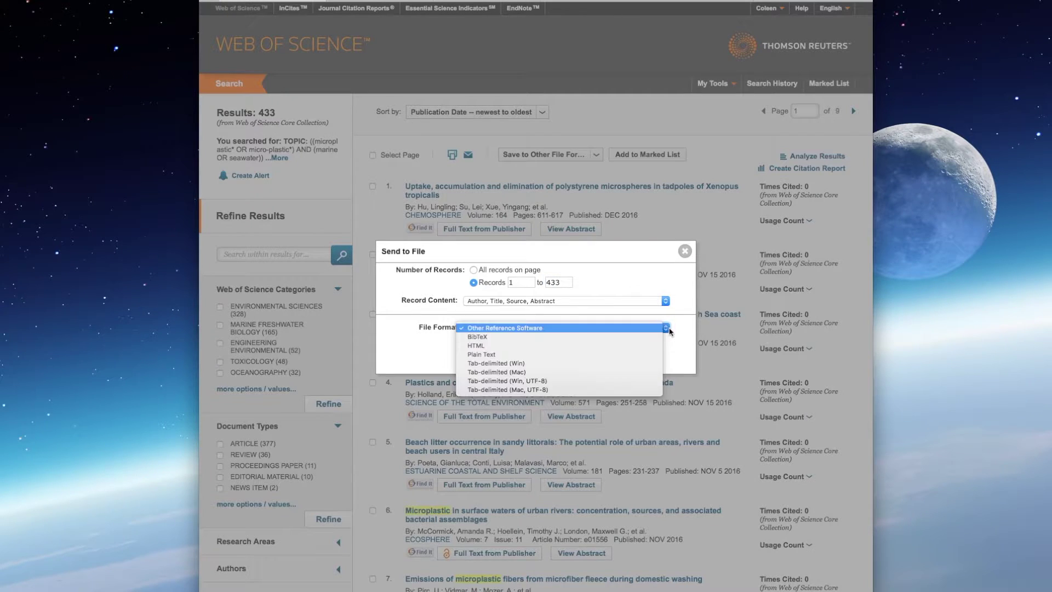
pyautogui.click(634, 347)
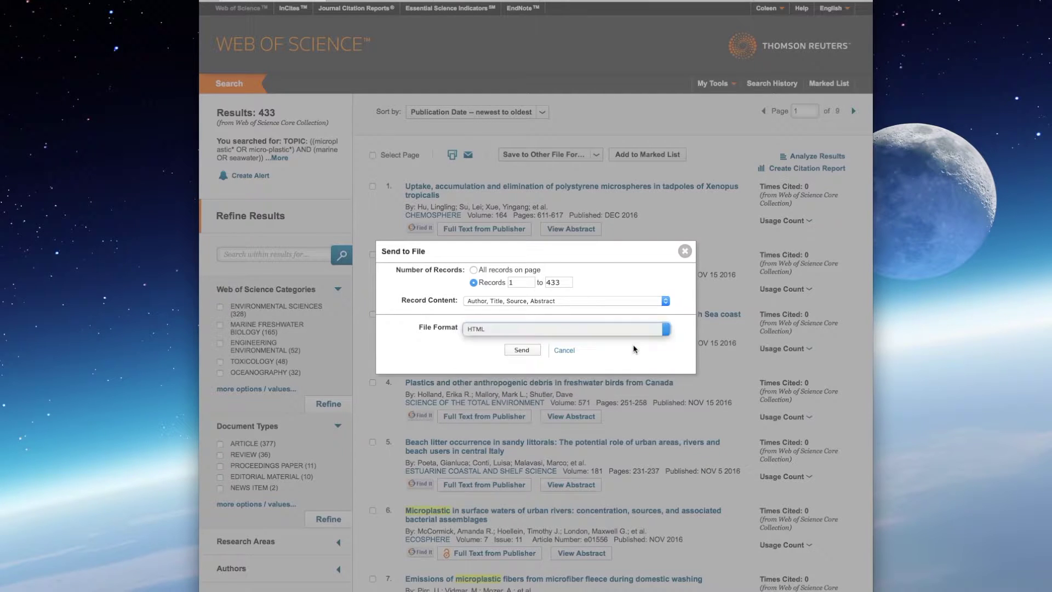
pyautogui.click(521, 350)
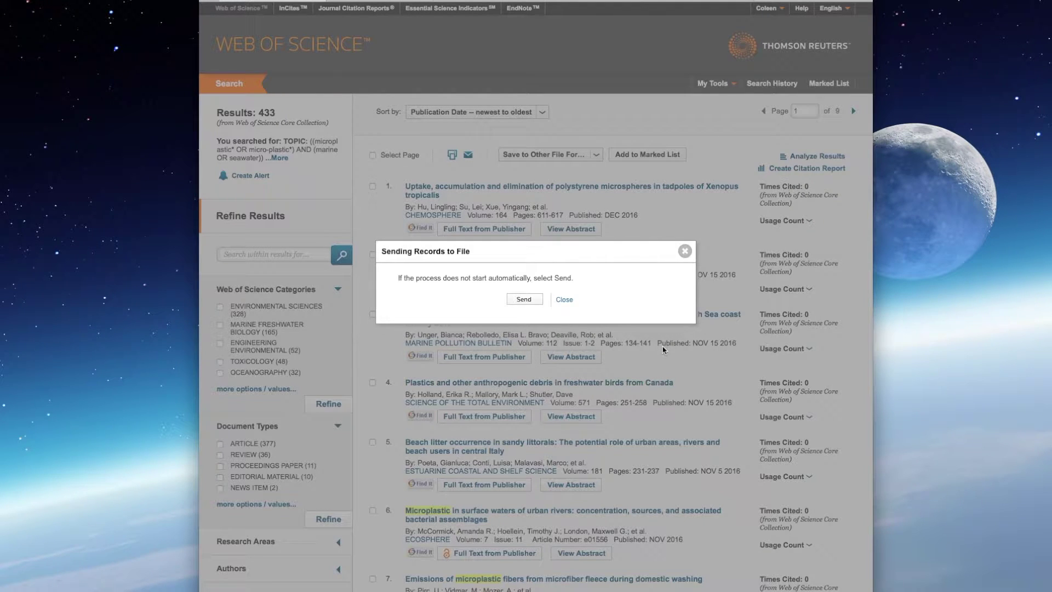
pyautogui.click(685, 251)
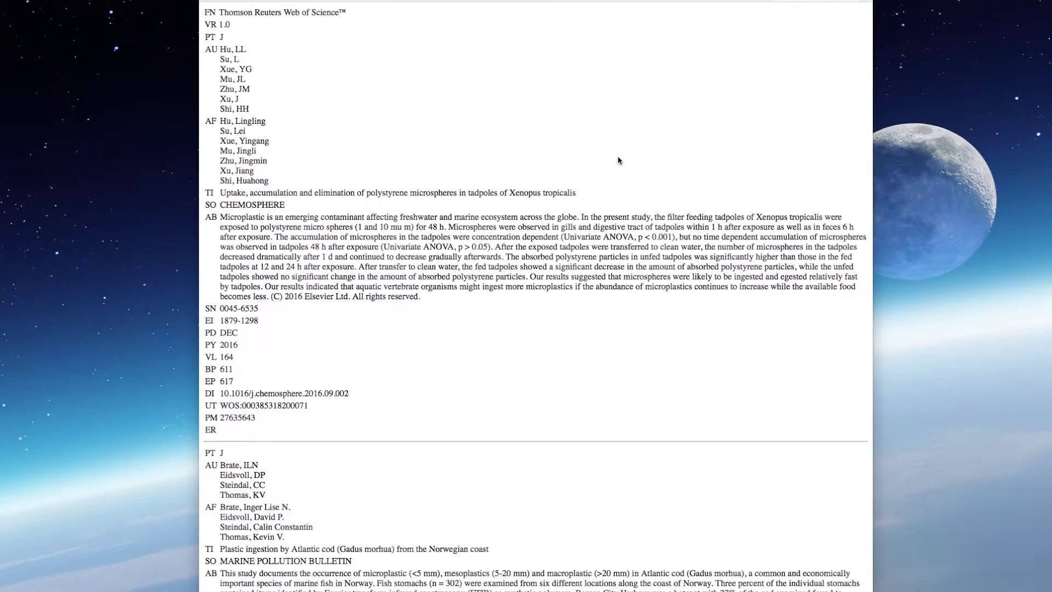
# Step: Scroll through the exported records, then close that tab to return to the 433 results
pyautogui.scroll(-15, 584, 204)
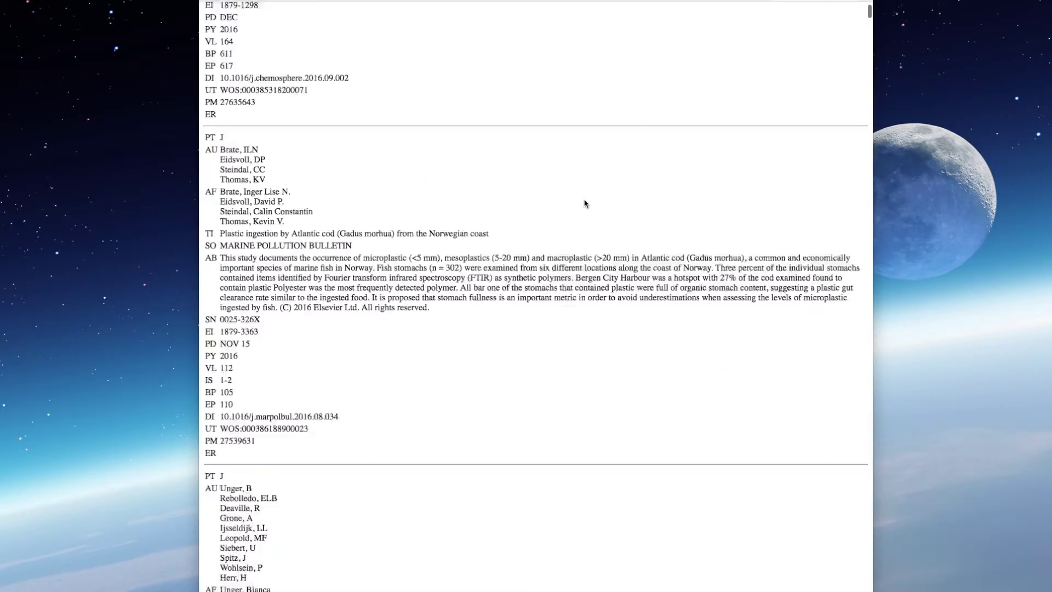
pyautogui.scroll(-15, 584, 203)
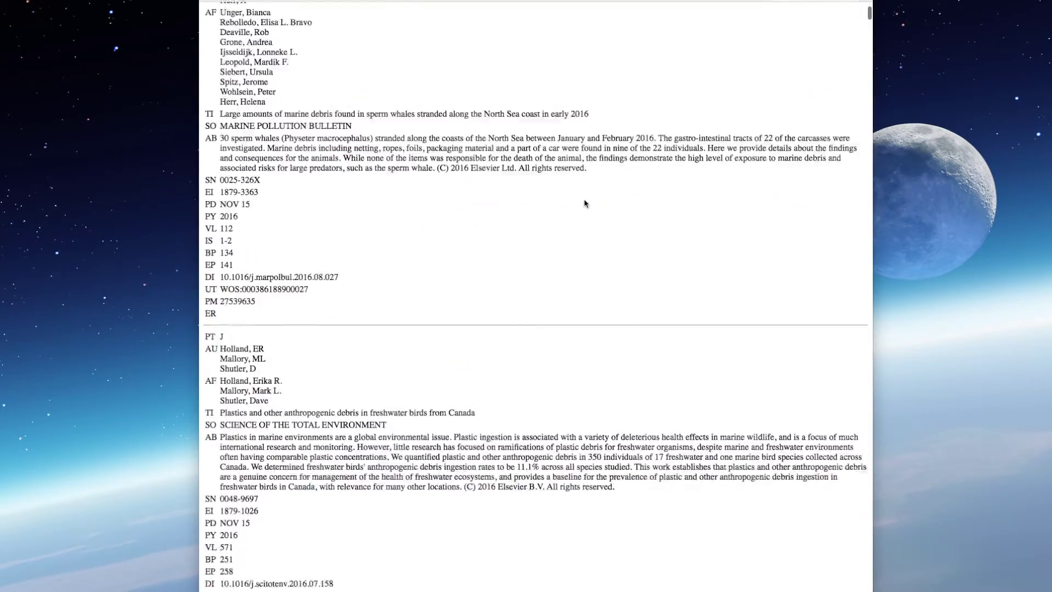
pyautogui.scroll(-15, 585, 203)
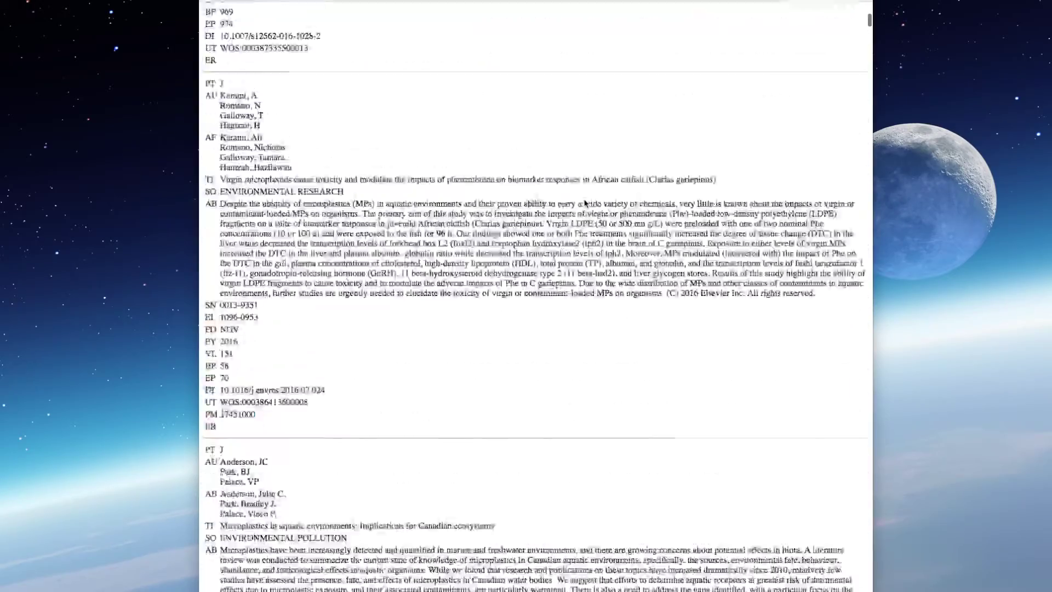
pyautogui.scroll(-15, 584, 204)
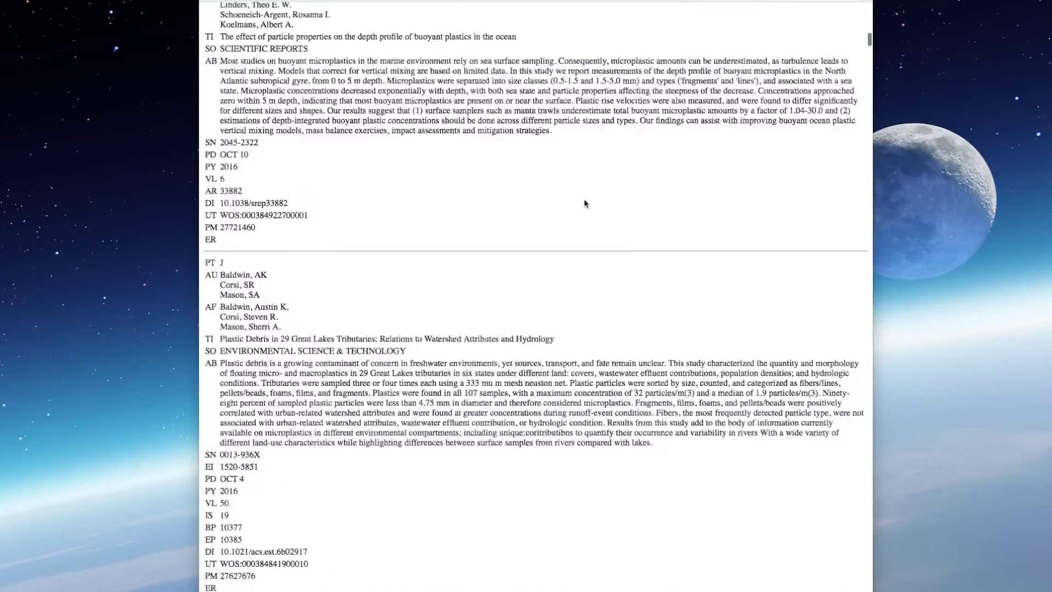
pyautogui.scroll(-15, 585, 204)
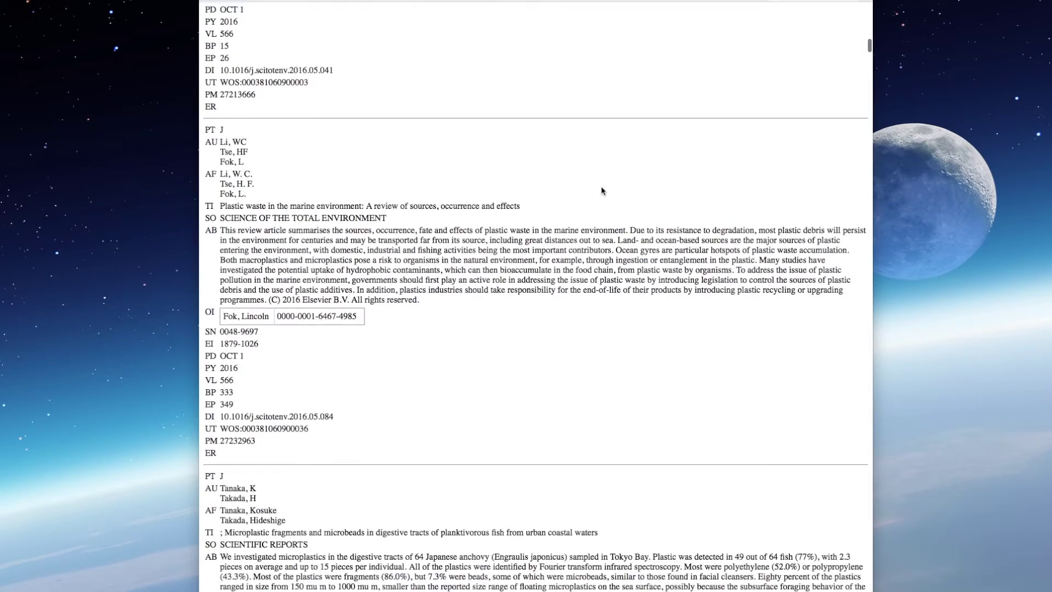
pyautogui.scroll(-2, 598, 213)
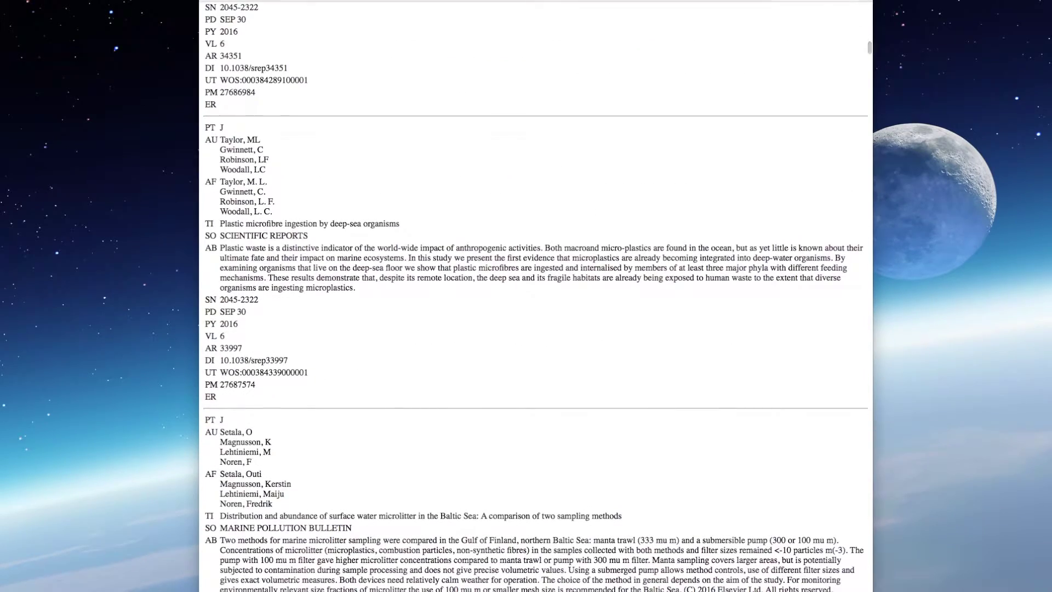
pyautogui.press('super+w')
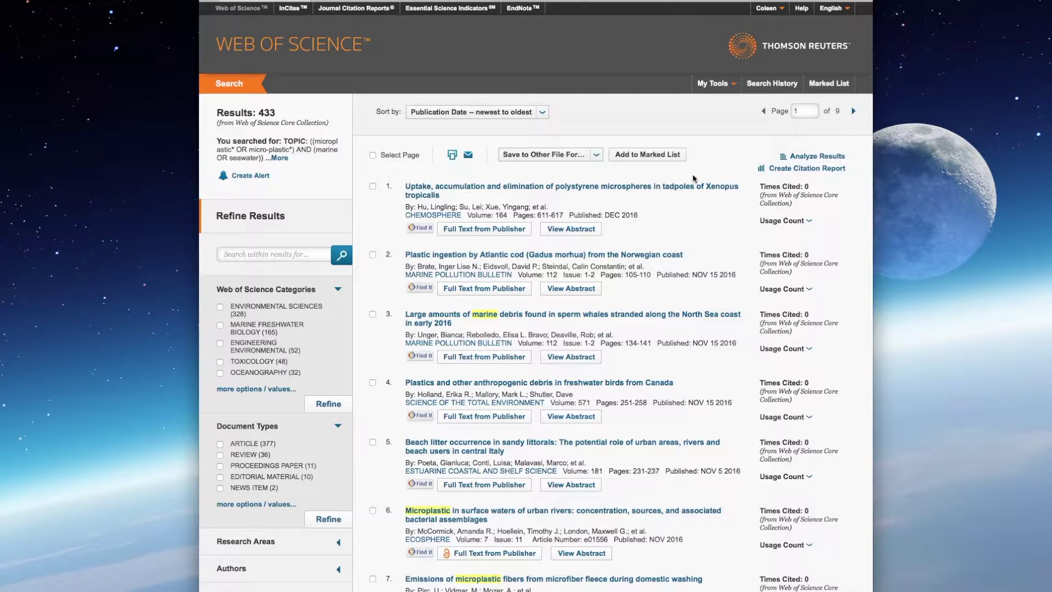
# Step: Open the save-destination dropdown above the 433 marine microplastic results
pyautogui.click(596, 158)
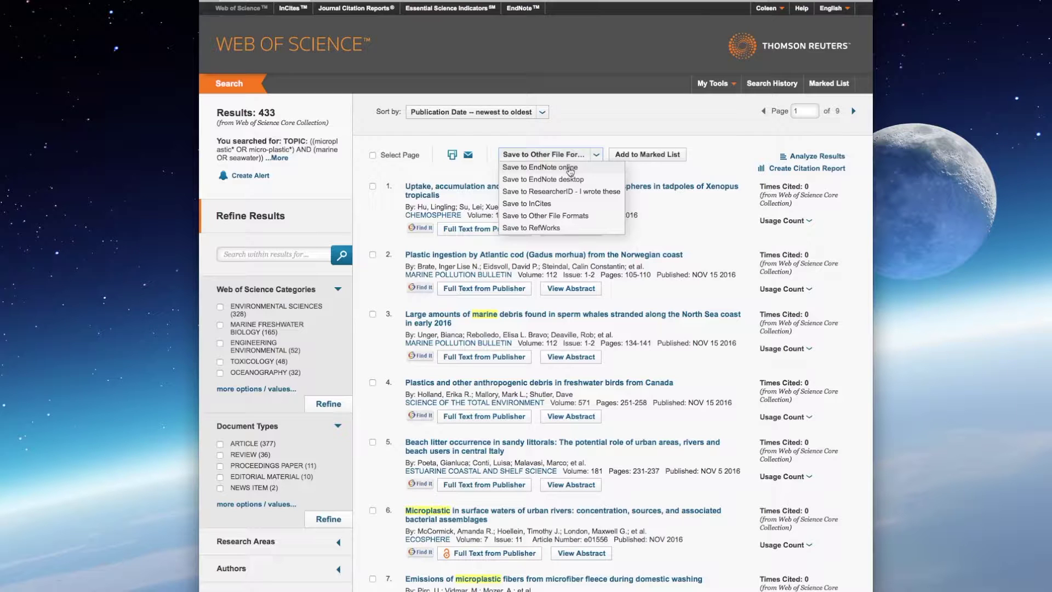
# Step: Send records 1 to 433 to EndNote online and dismiss the confirmation
pyautogui.click(570, 170)
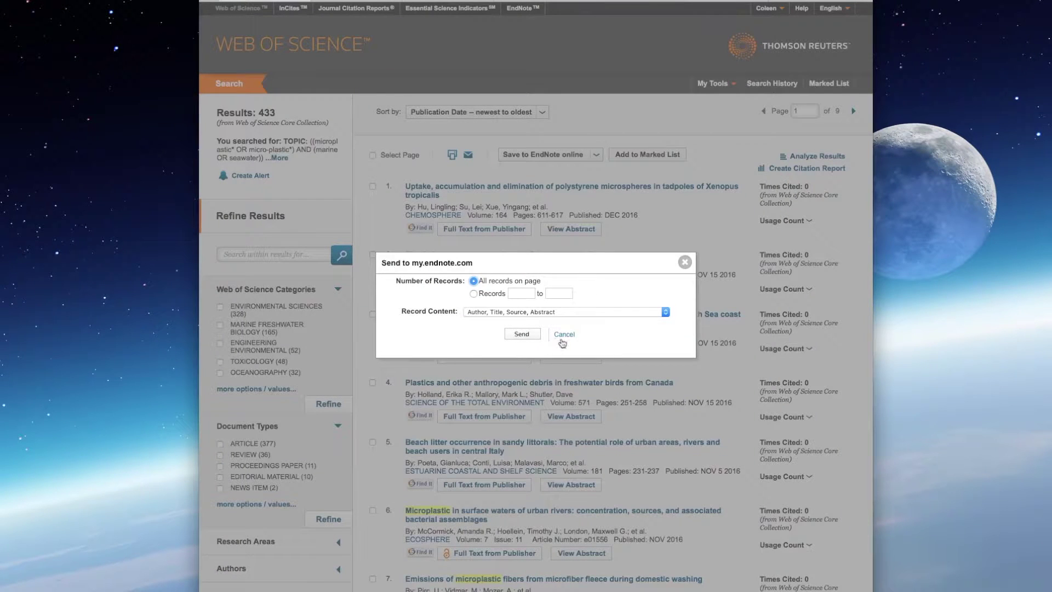
pyautogui.click(474, 294)
pyautogui.click(530, 293)
pyautogui.write('1')
pyautogui.click(563, 295)
pyautogui.write('433')
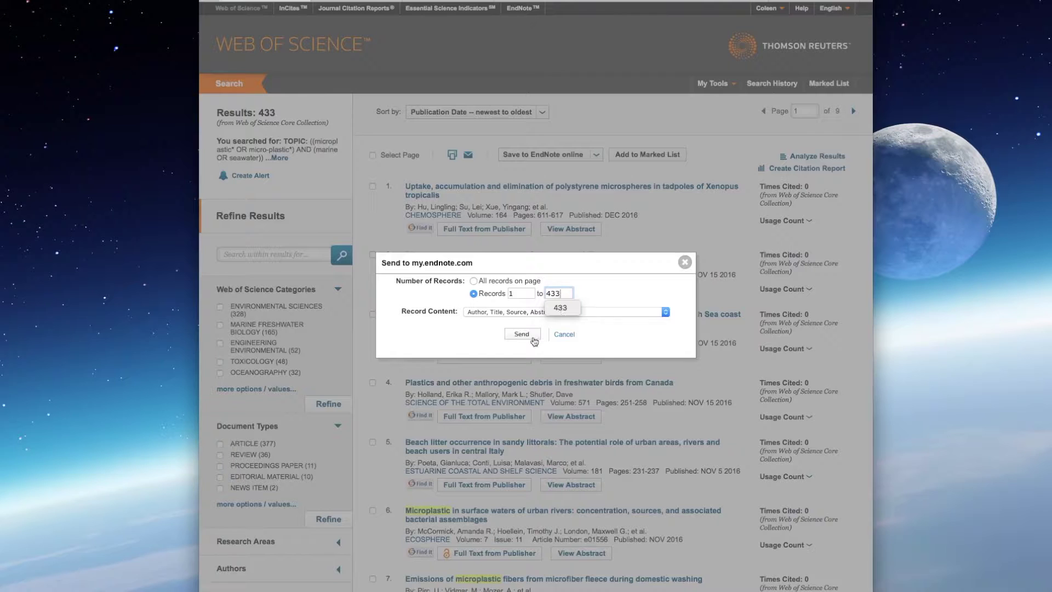
pyautogui.click(522, 334)
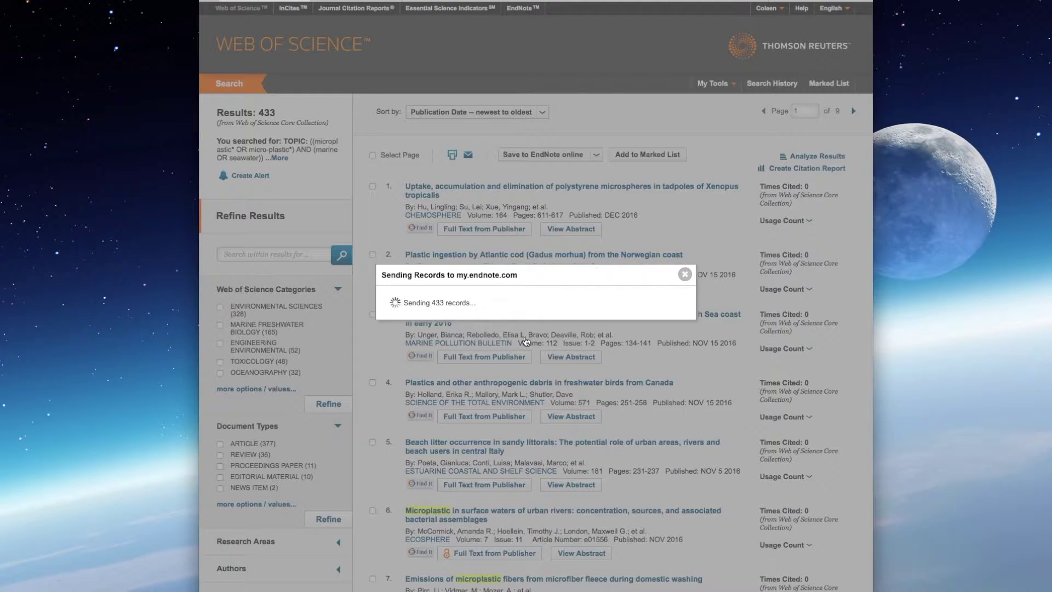
pyautogui.click(684, 274)
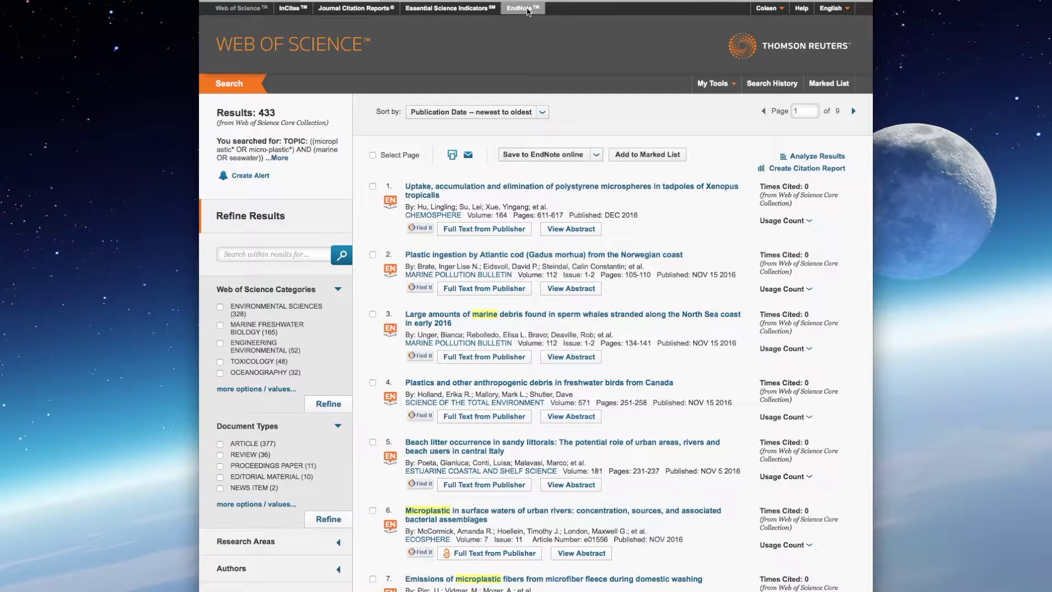
pyautogui.click(527, 11)
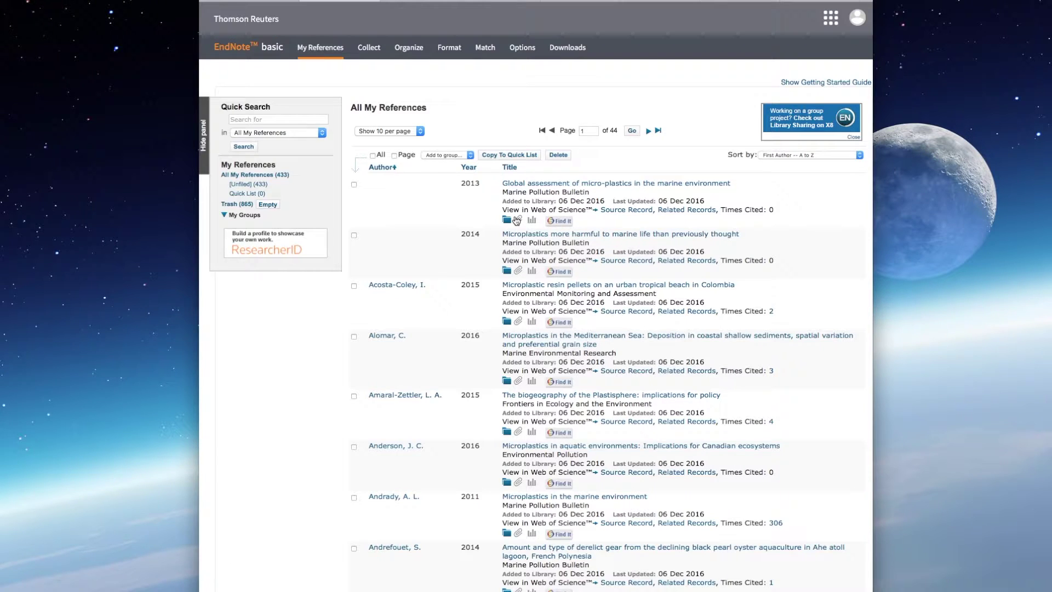
pyautogui.click(535, 185)
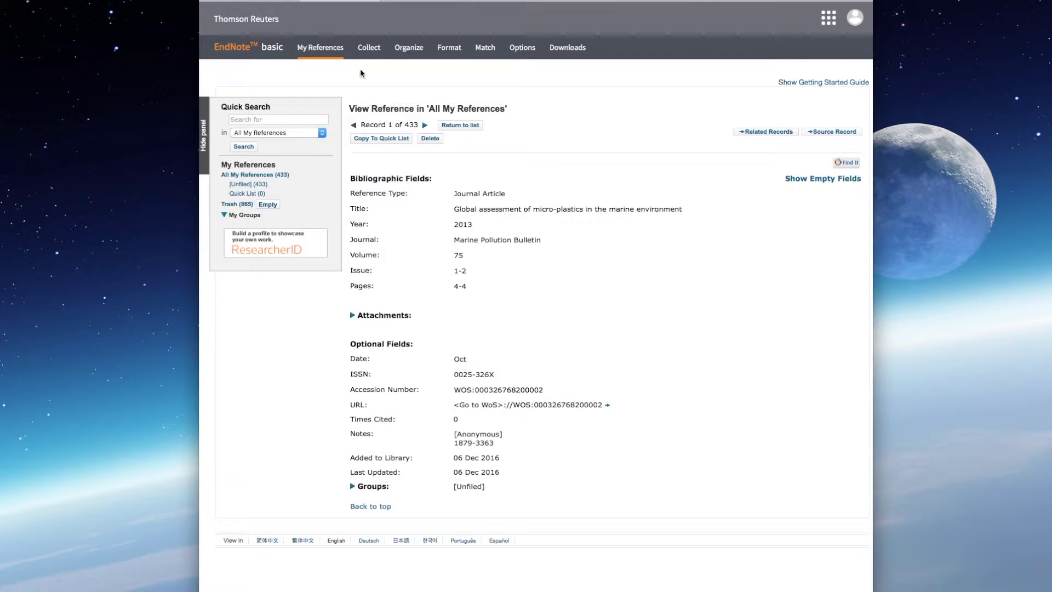
pyautogui.click(263, 2)
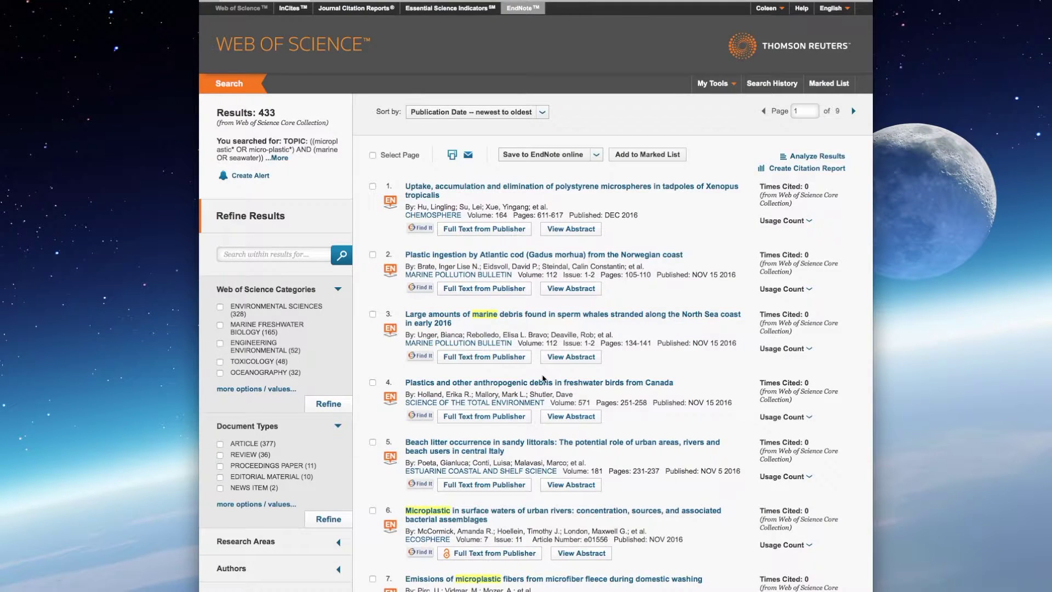
pyautogui.scroll(-4, 542, 377)
pyautogui.scroll(-2, 542, 377)
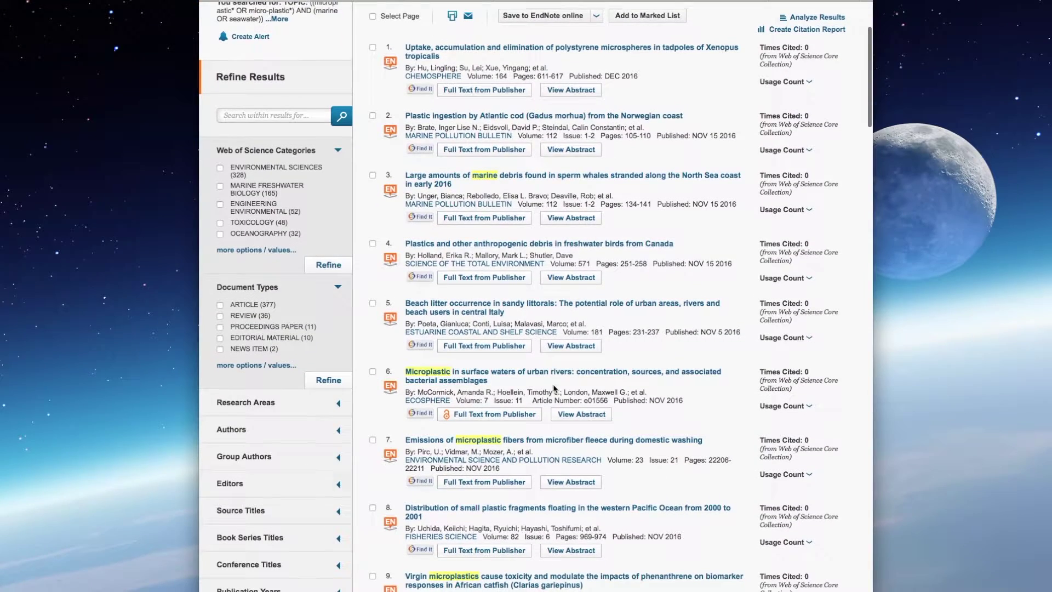
pyautogui.click(509, 373)
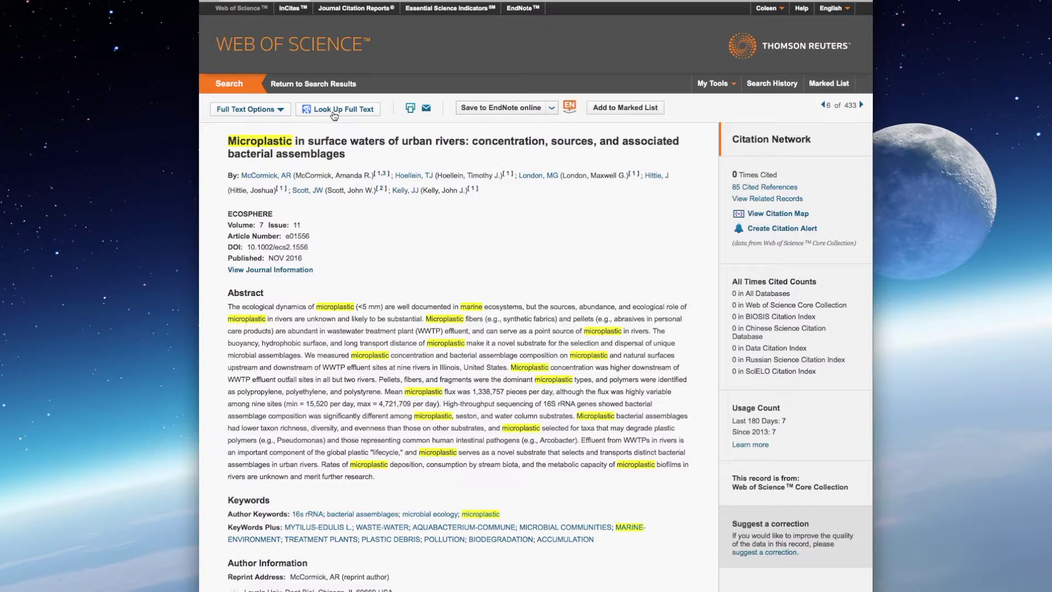
pyautogui.click(287, 110)
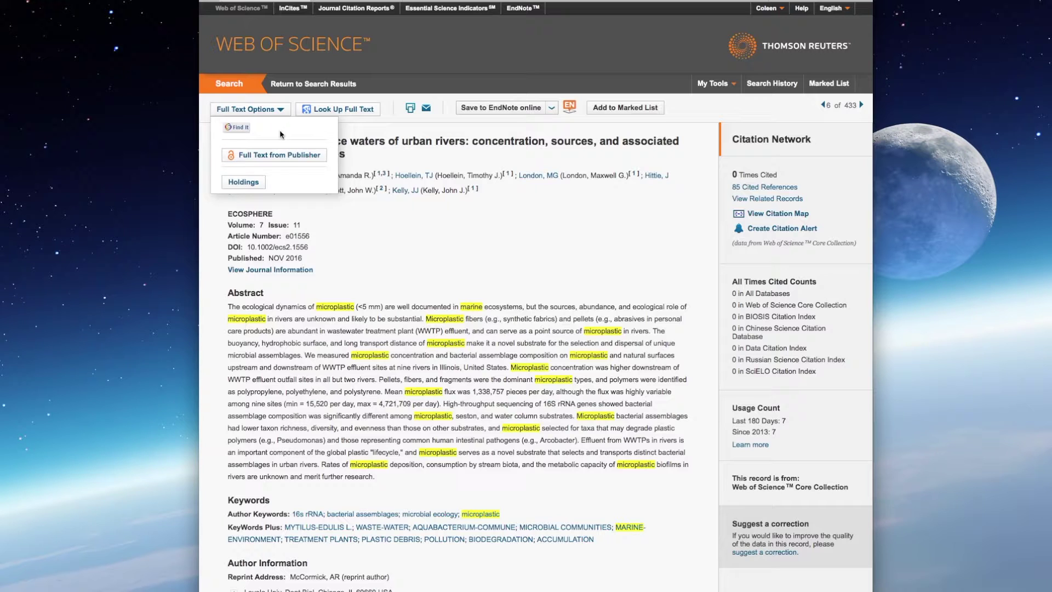
pyautogui.click(377, 154)
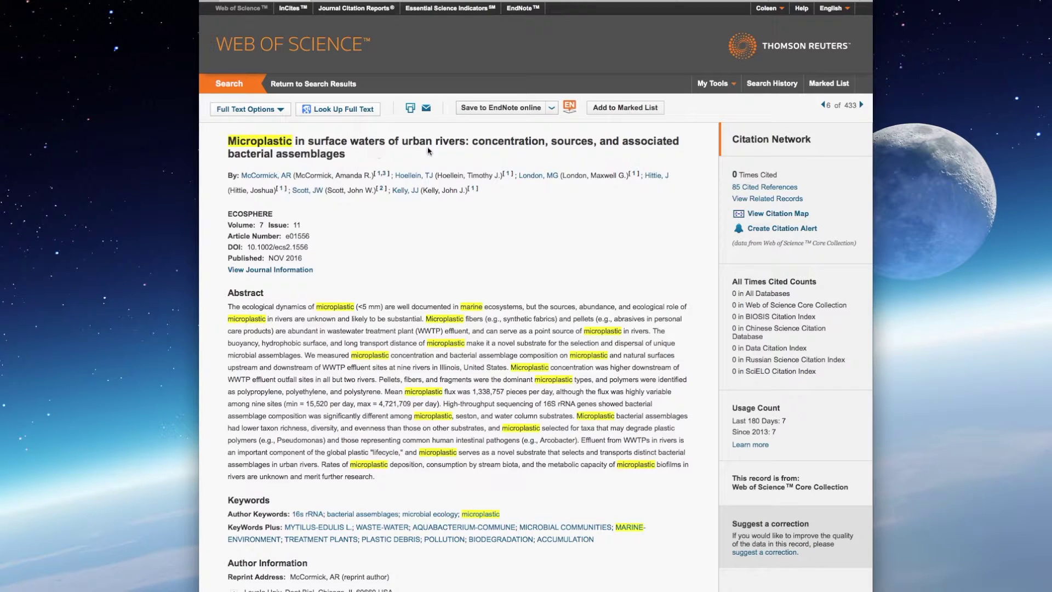
pyautogui.scroll(-10, 455, 221)
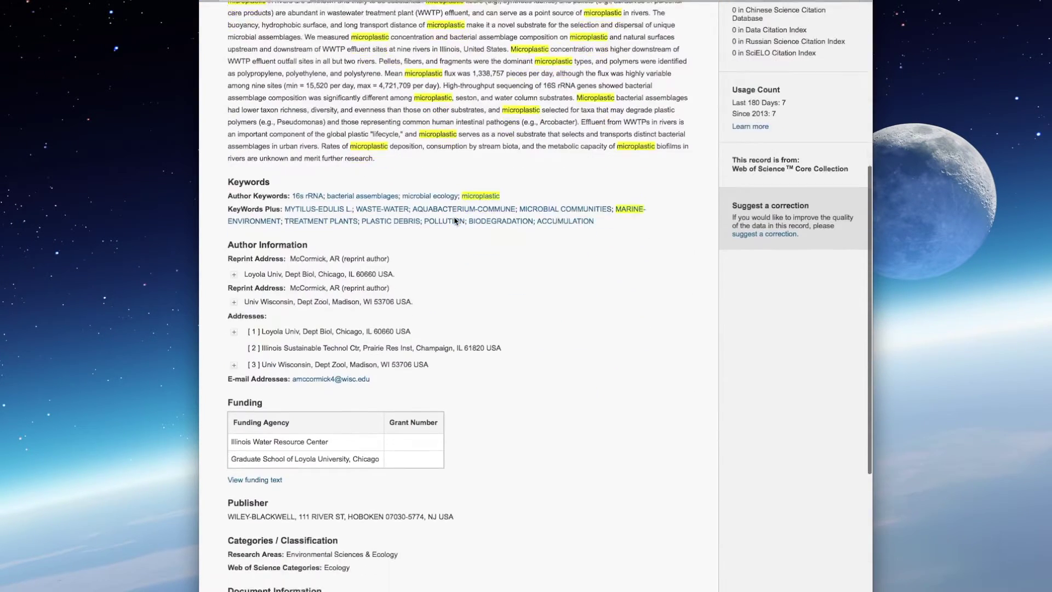
pyautogui.scroll(-3, 455, 221)
pyautogui.scroll(15, 455, 222)
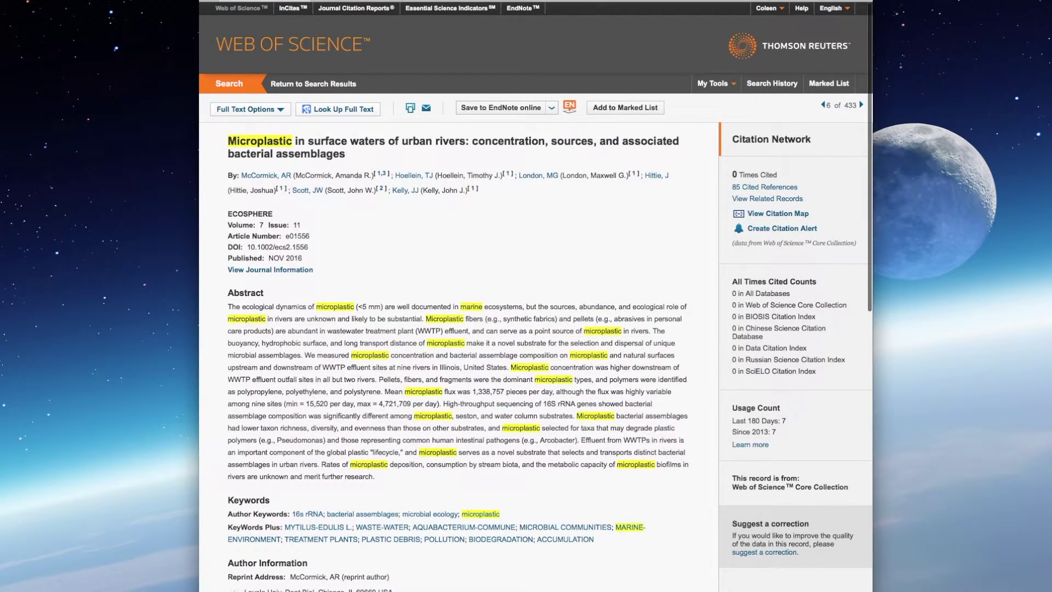
pyautogui.click(315, 84)
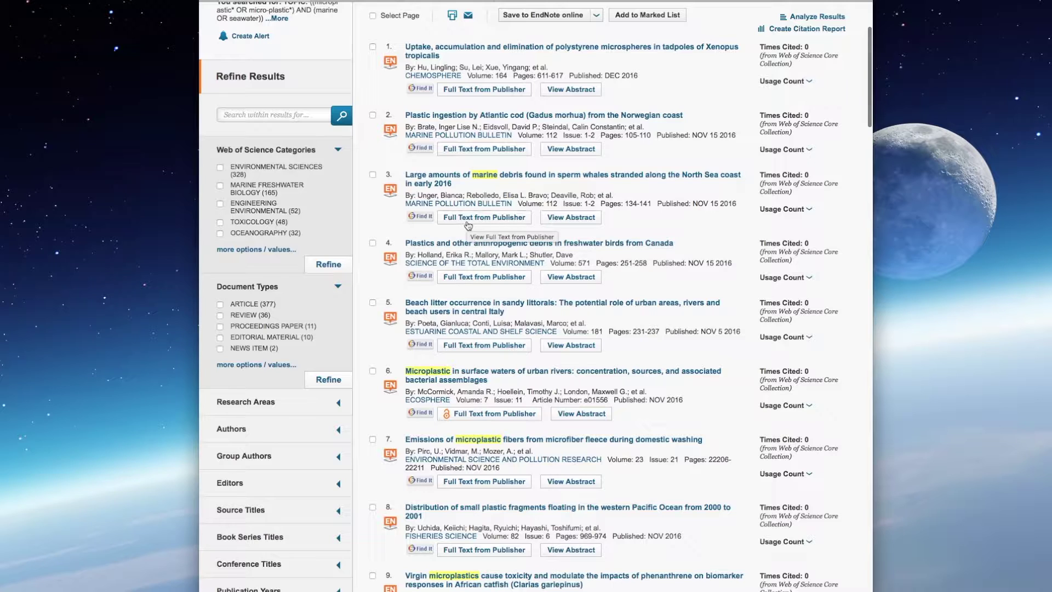
pyautogui.scroll(1, 697, 219)
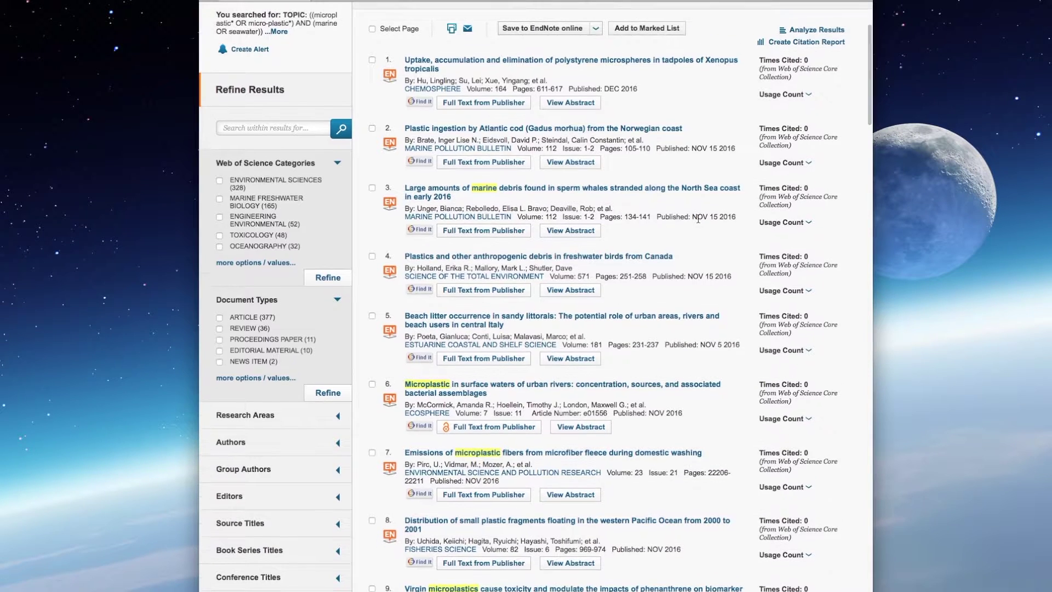
pyautogui.scroll(5, 698, 219)
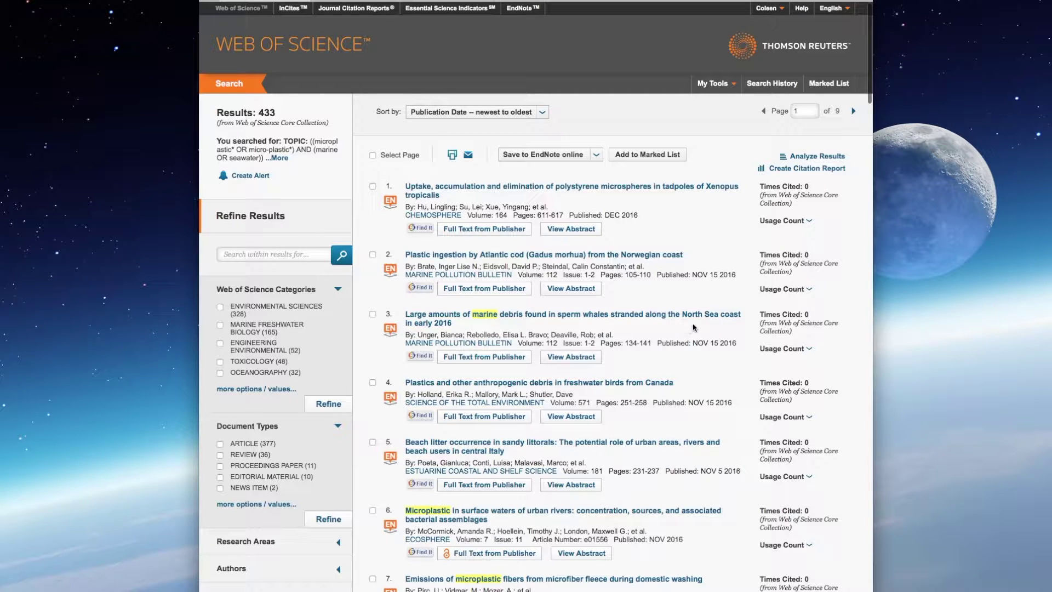
pyautogui.click(561, 188)
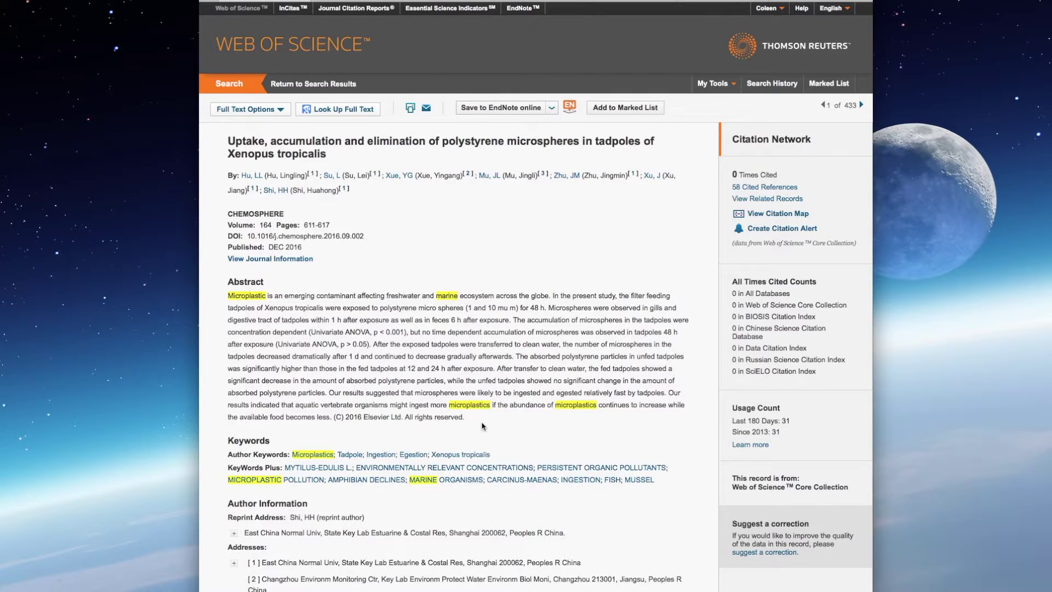
# Step: Use Alt+Left to go from the article back to the 433 marine microplastic results
pyautogui.scroll(-3, 482, 426)
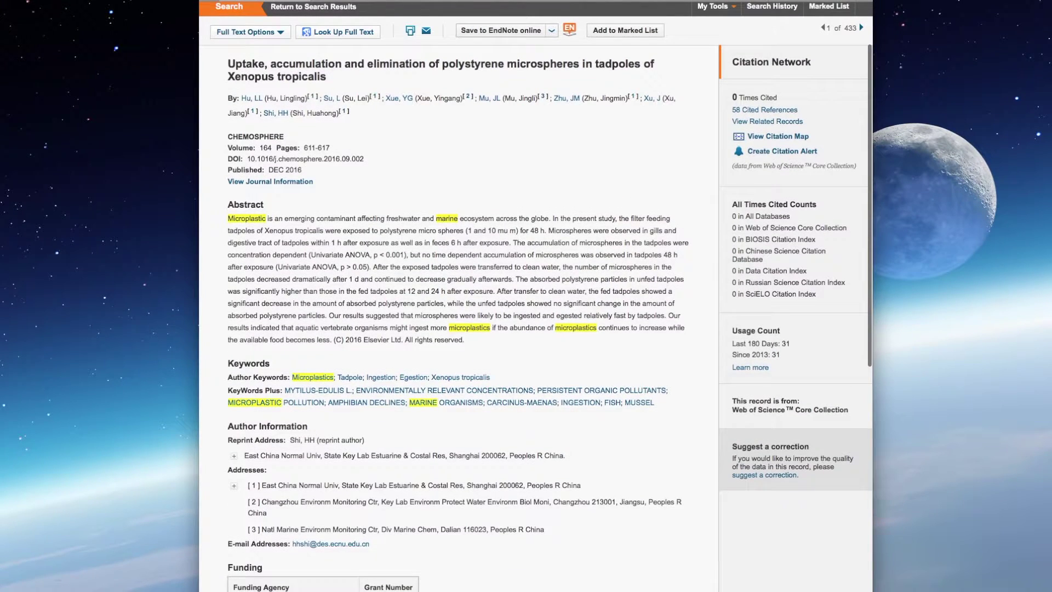
pyautogui.hotkey('alt', 'Left')
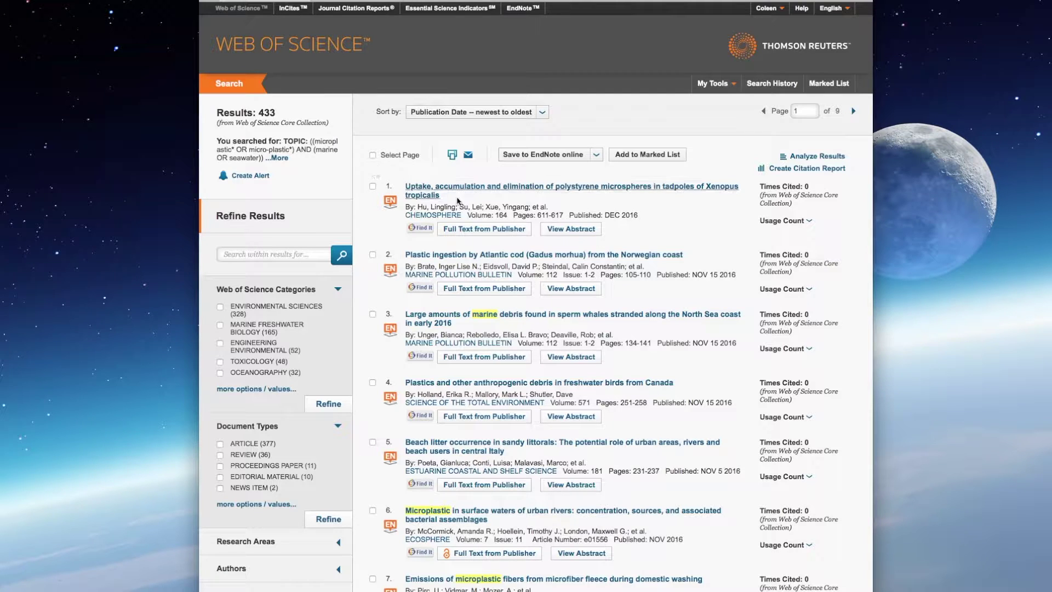
# Step: Tick Select Page so every result on the page is selected
pyautogui.click(372, 155)
pyautogui.scroll(-15, 463, 246)
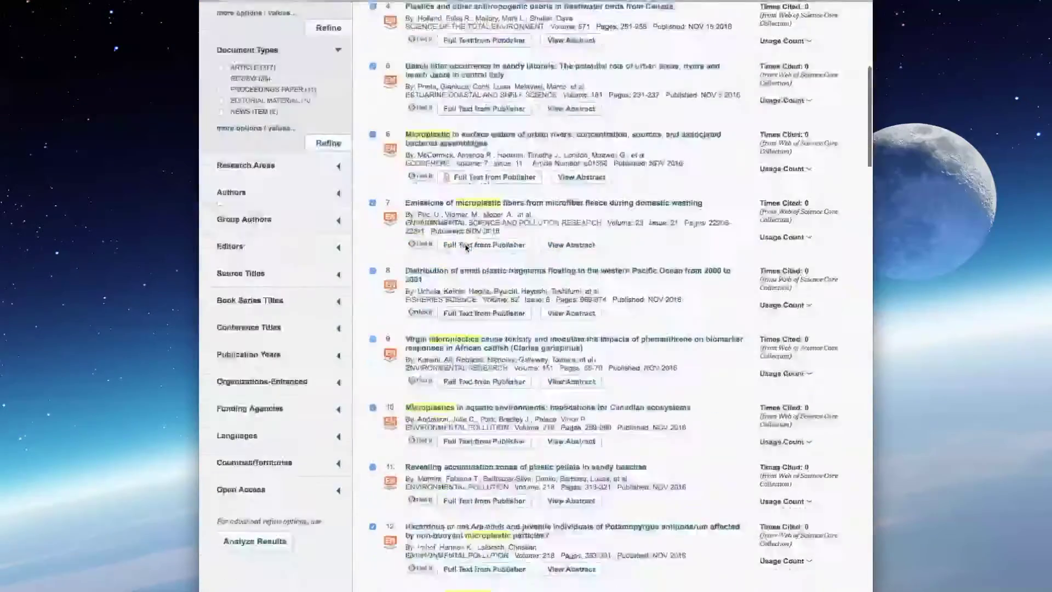
pyautogui.scroll(5, 488, 278)
pyautogui.scroll(10, 488, 278)
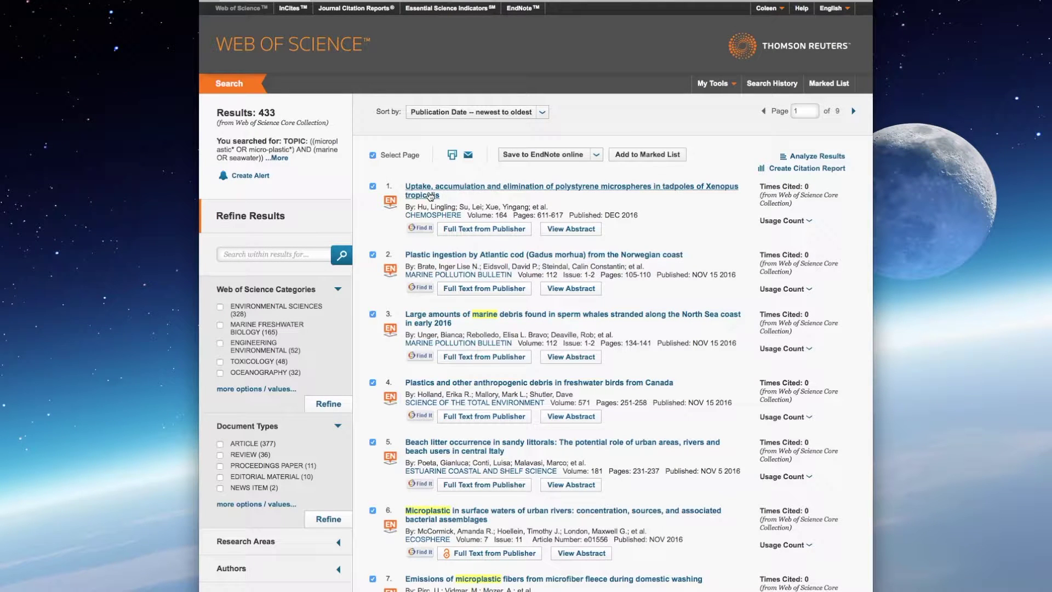
pyautogui.click(430, 196)
# Step: Glance at the Search Operators help tab, then open the EndNote online library
pyautogui.click(362, 1)
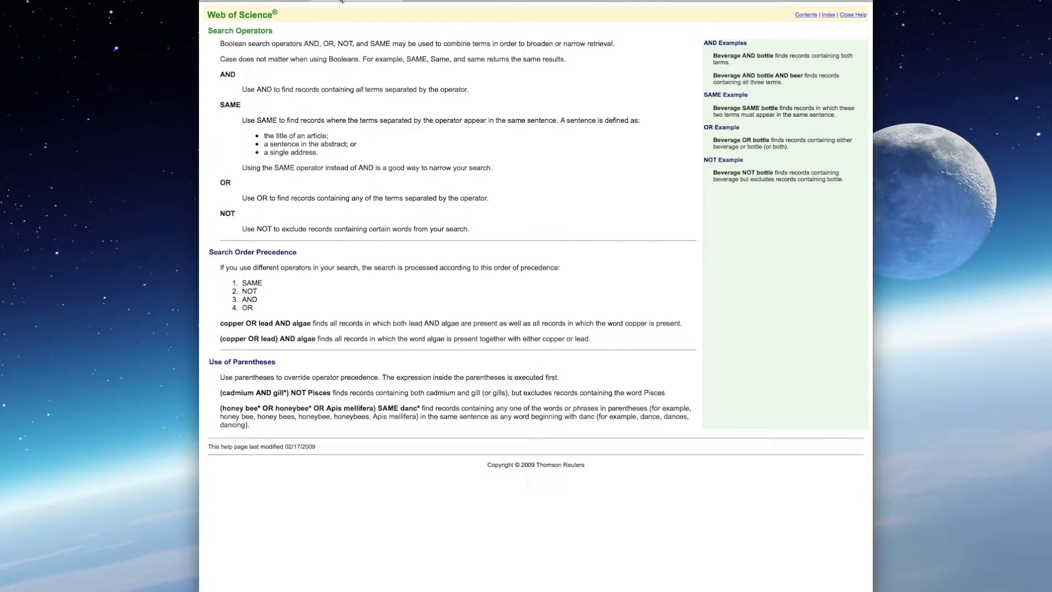
pyautogui.click(339, 1)
pyautogui.click(524, 11)
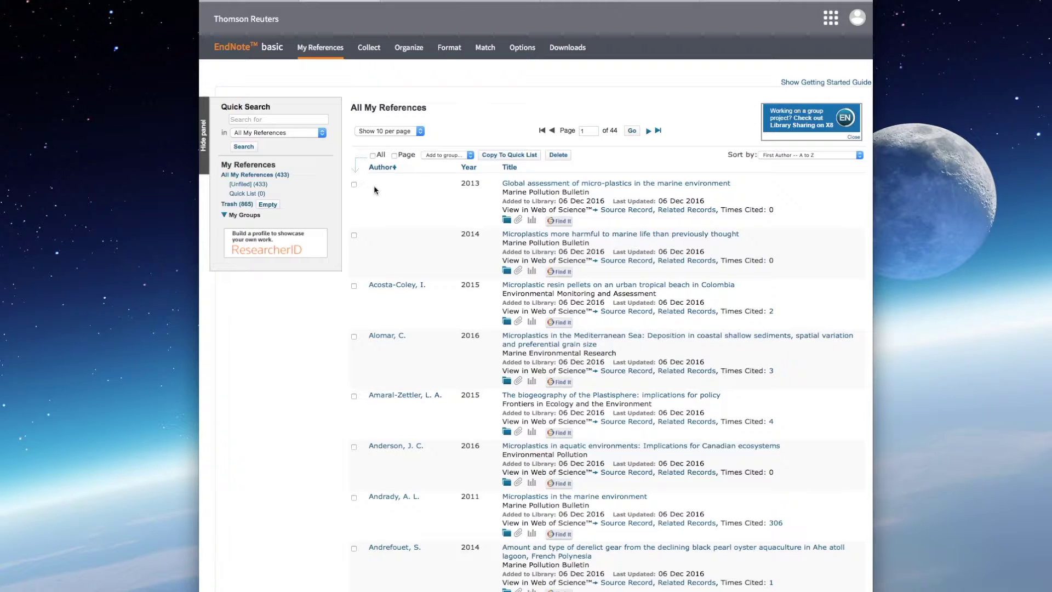
# Step: Select all references and name a new group 'WoS_061216_(microplastic* OR micro-plastic*) AND (marine OR seawater)'
pyautogui.click(372, 156)
pyautogui.click(470, 157)
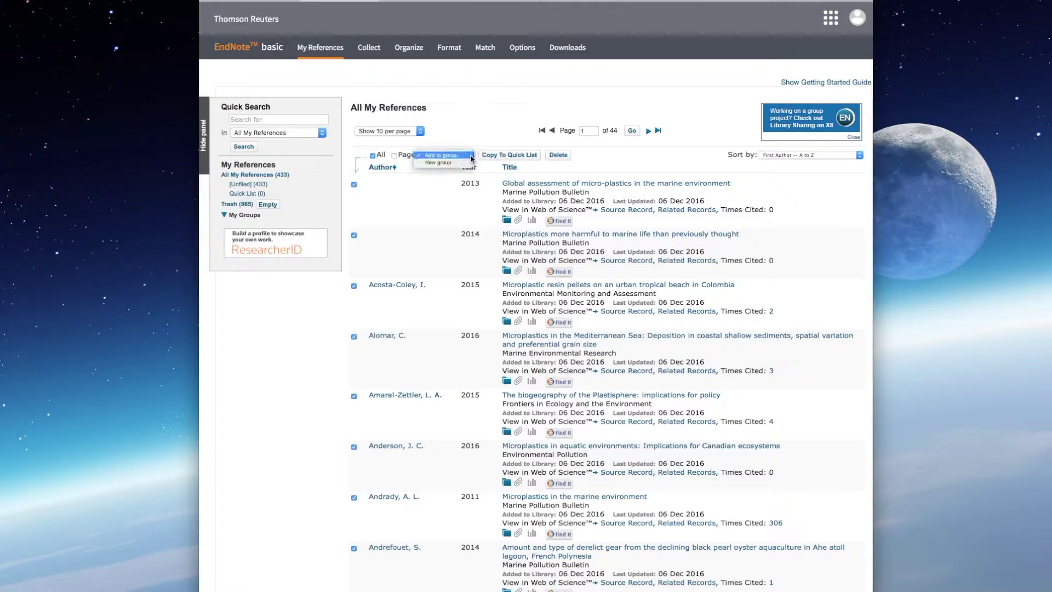
pyautogui.click(438, 163)
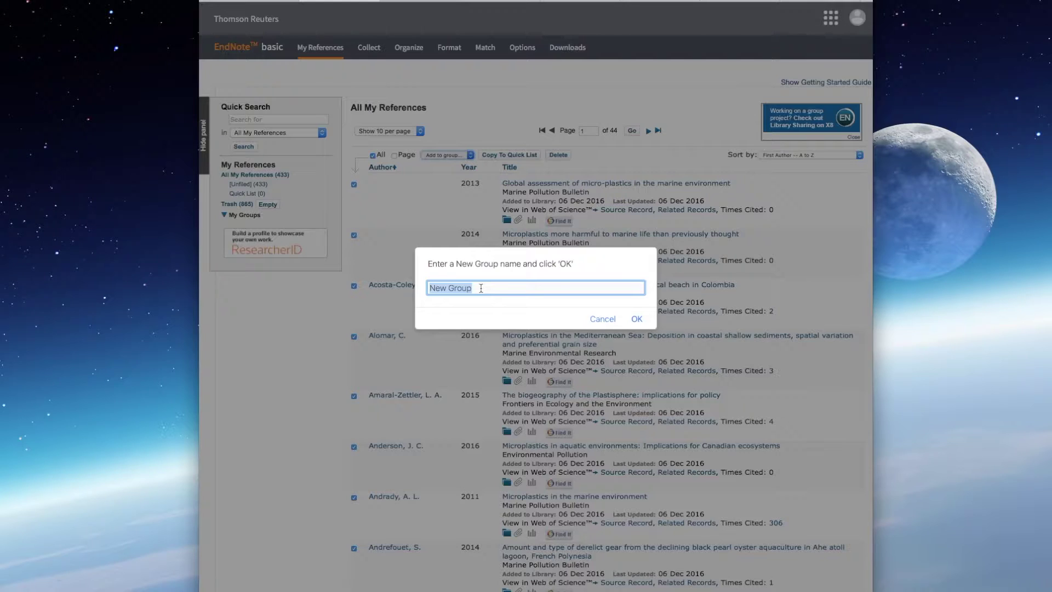
pyautogui.write('WoS_061216_(microplastic* OR micro-p')
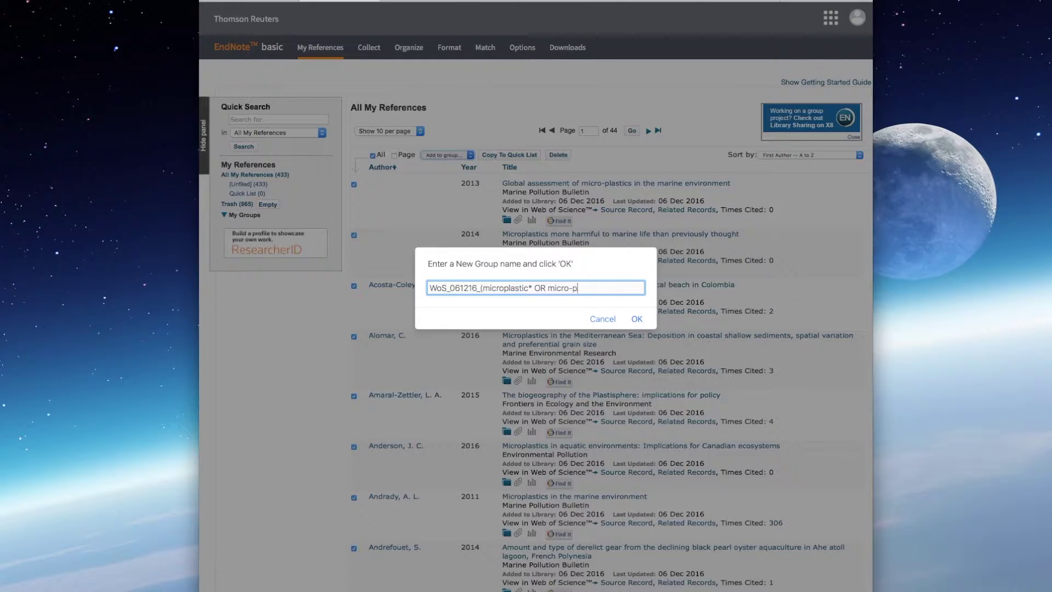
pyautogui.write('lastic*) AND (marine O')
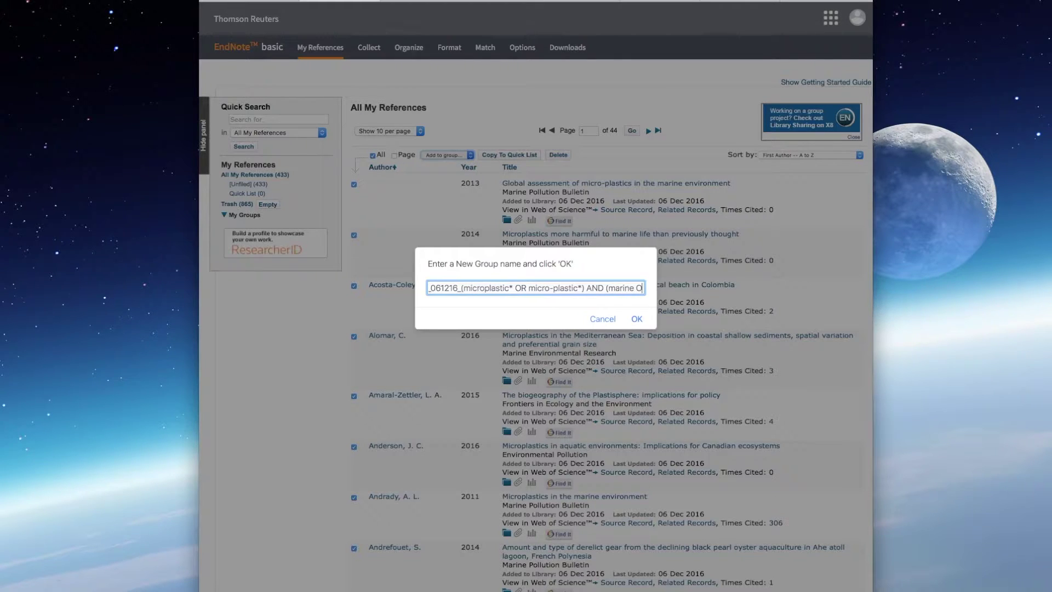
pyautogui.write('R seawater)')
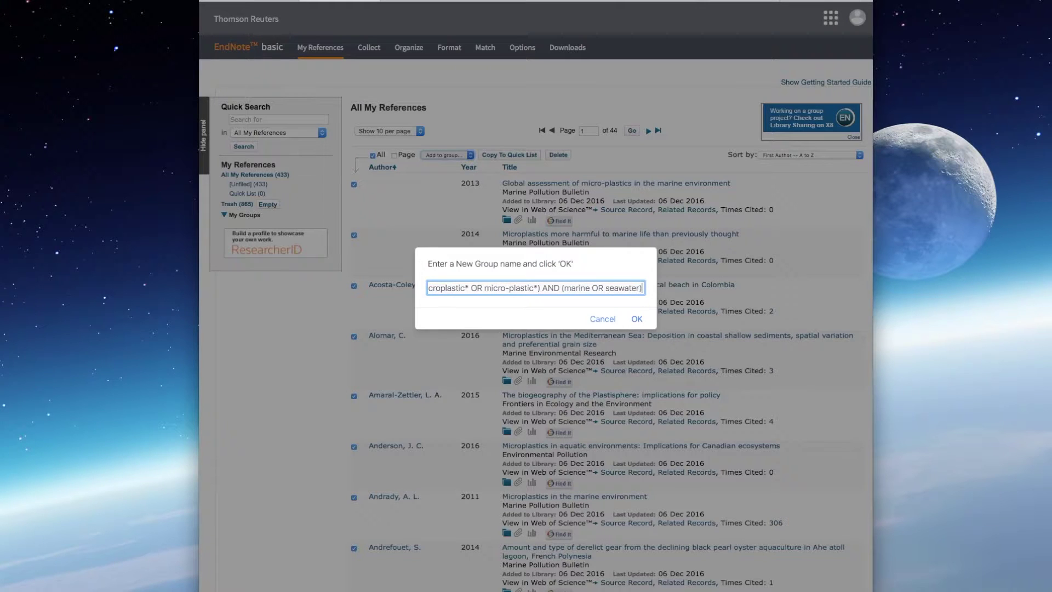
# Step: Confirm the new group so all 433 references are filed under it
pyautogui.click(637, 319)
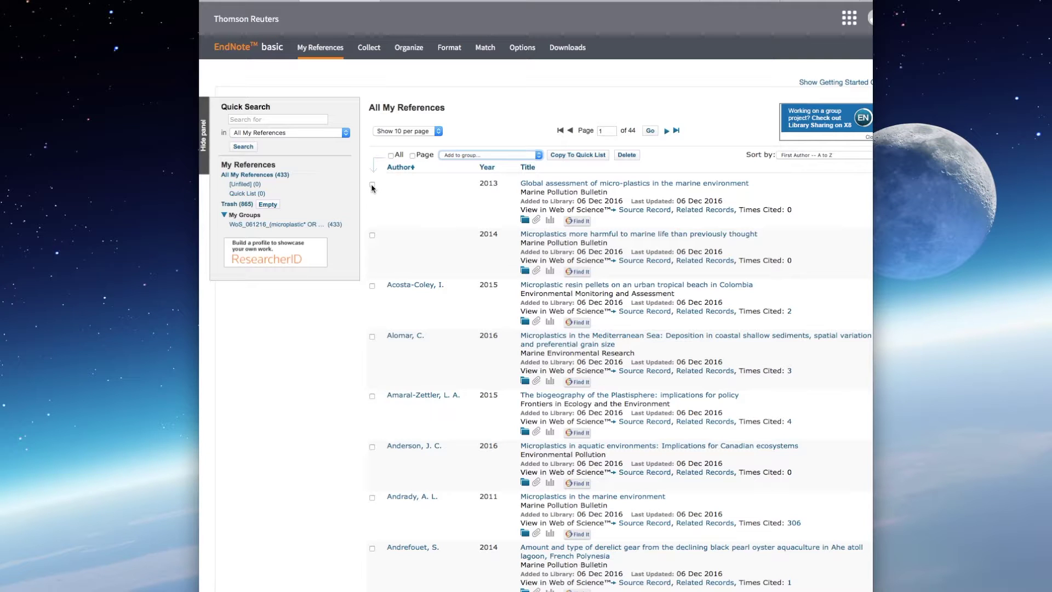
pyautogui.scroll(-5, 474, 241)
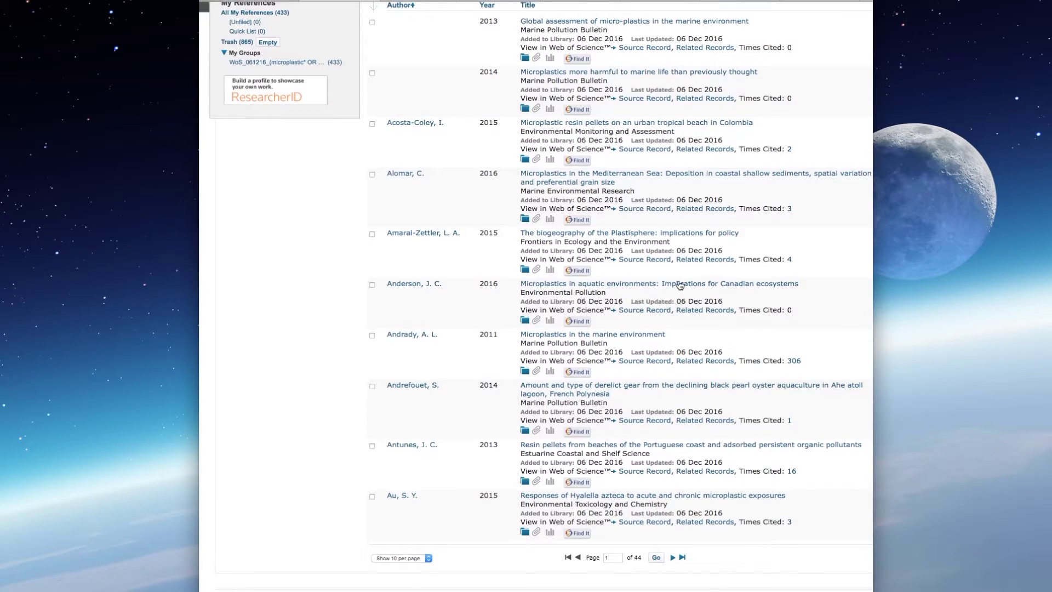
# Step: Tick the 2014 'more harmful to marine life' and 2011 'Microplastics in the marine environment' references
pyautogui.scroll(5, 679, 285)
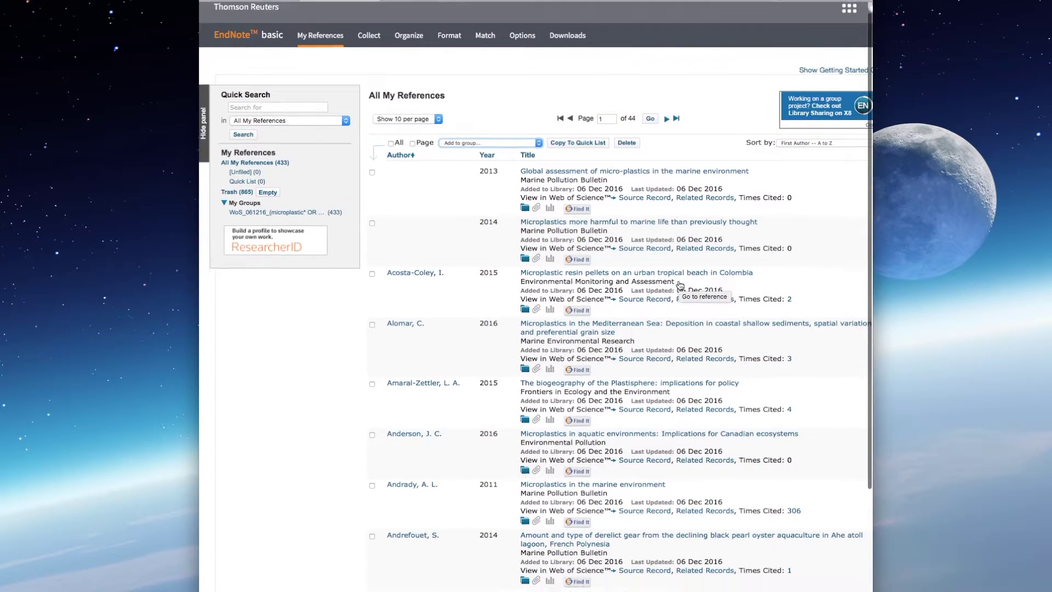
pyautogui.scroll(-2, 679, 285)
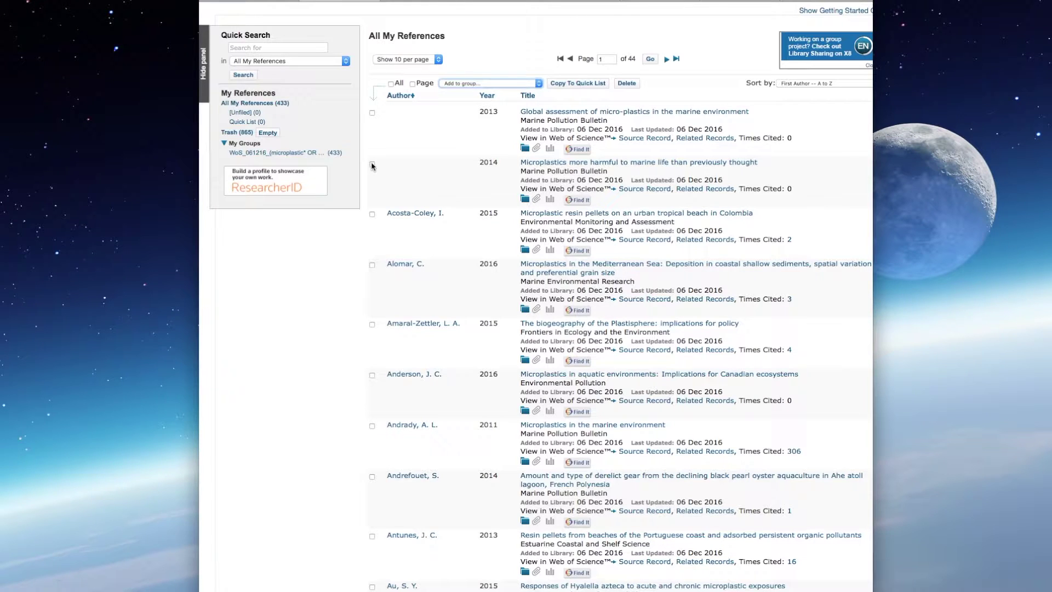
pyautogui.click(372, 164)
pyautogui.scroll(-3, 678, 279)
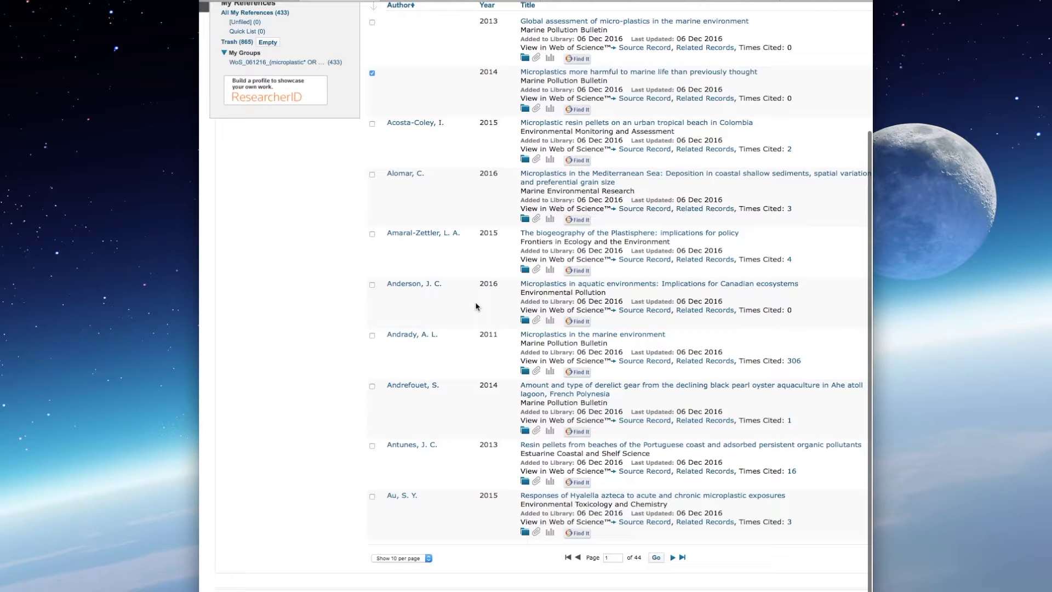
pyautogui.click(372, 335)
pyautogui.scroll(3, 453, 409)
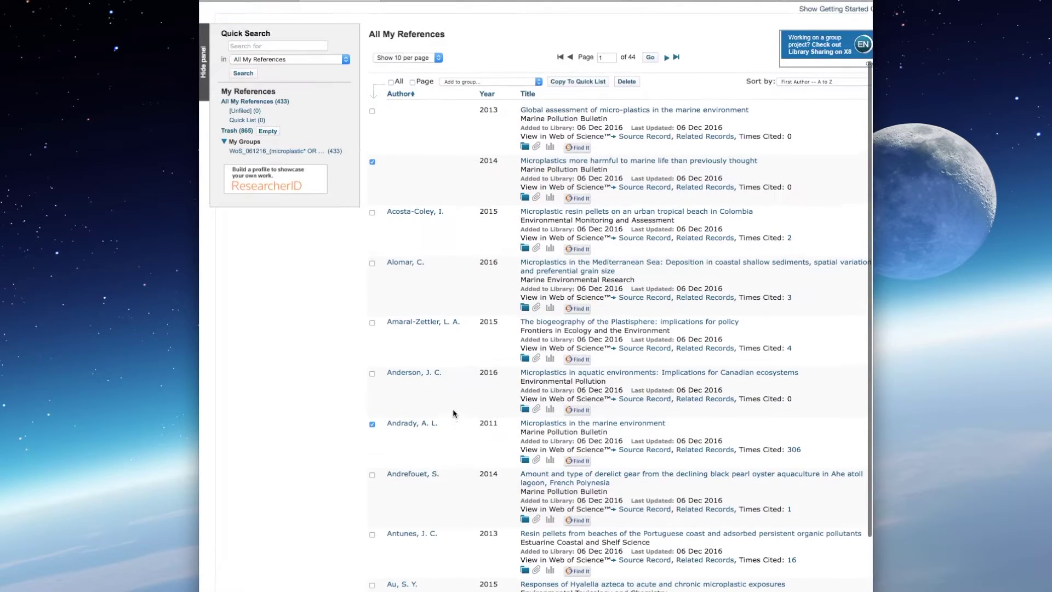
pyautogui.scroll(-3, 452, 409)
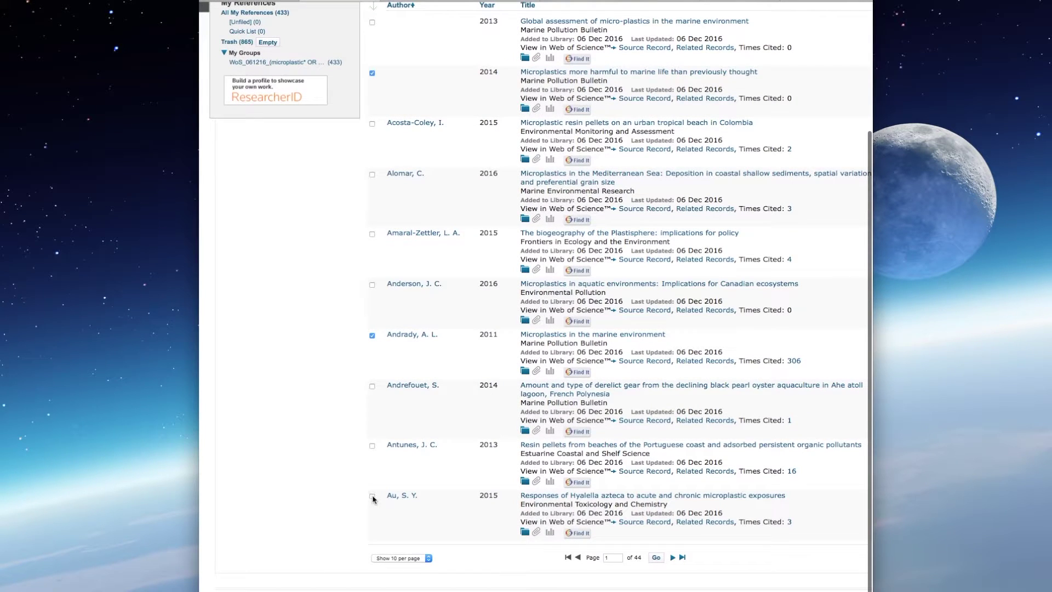
# Step: File the ticked references in a new group named 'Impacts on marine fauna'
pyautogui.scroll(2, 530, 373)
pyautogui.scroll(1, 530, 373)
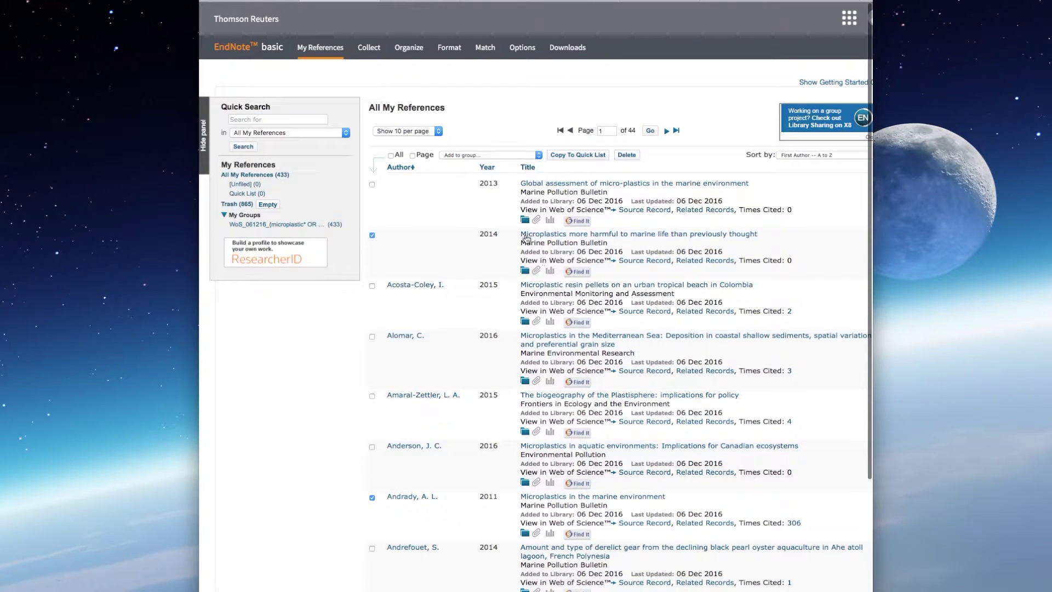
pyautogui.click(539, 157)
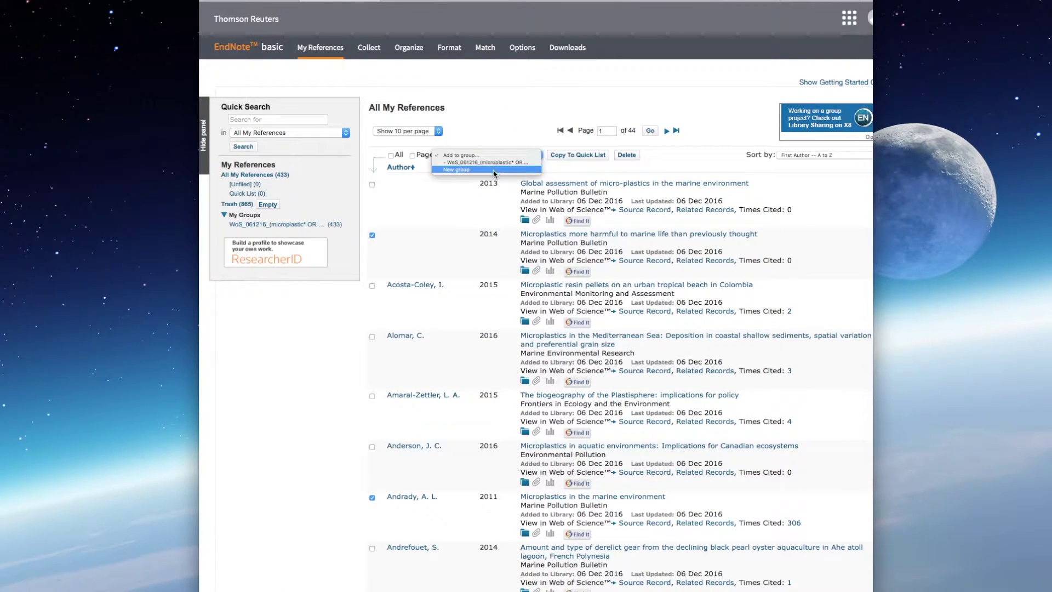
pyautogui.click(496, 171)
pyautogui.write('Impact')
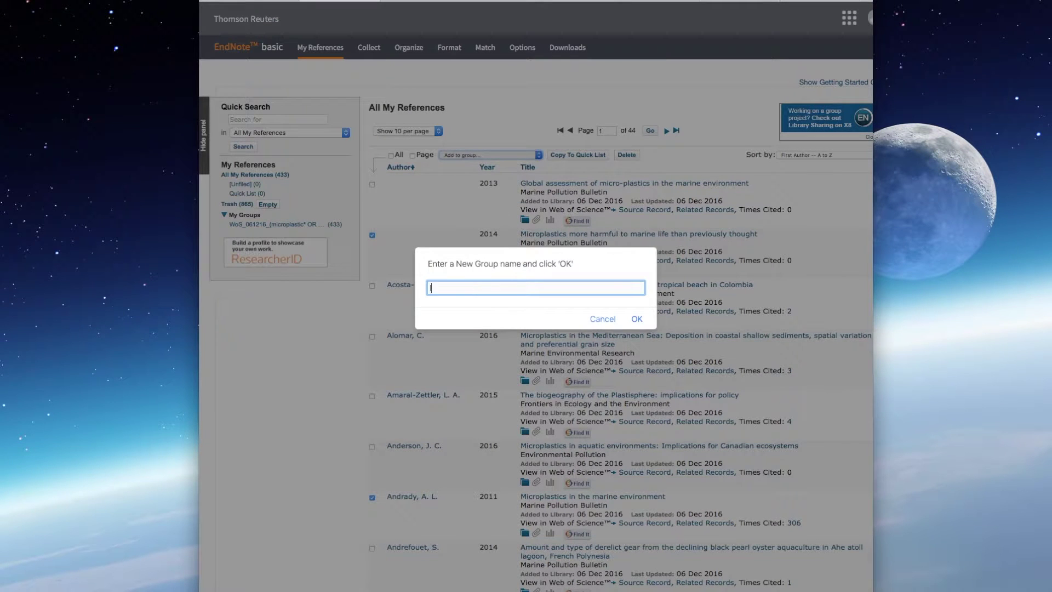
pyautogui.write('s on marine fauna')
pyautogui.press('Return')
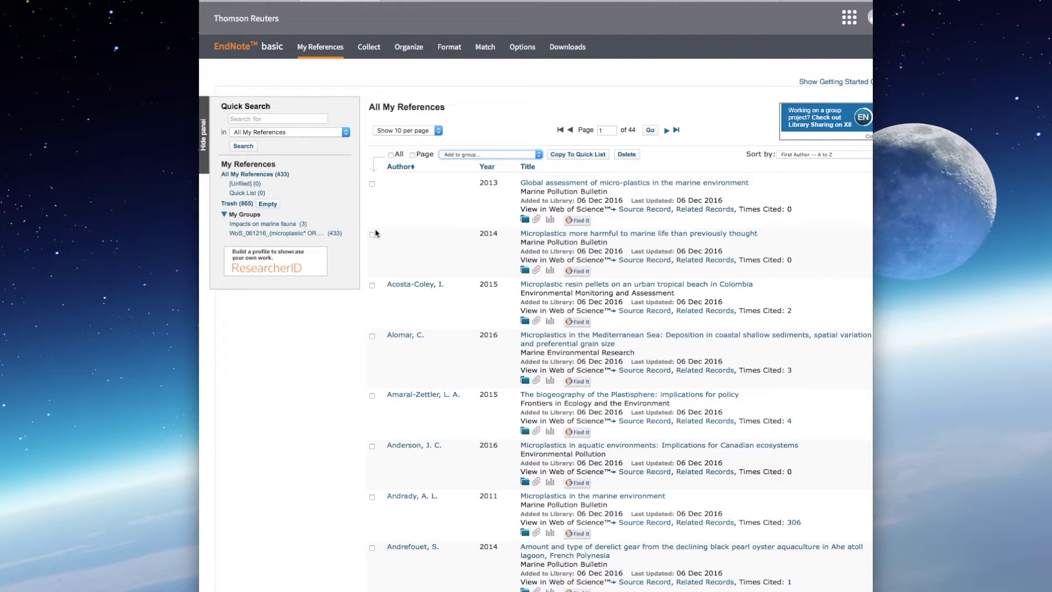
# Step: Switch from the EndNote library back to the Web of Science tab with 433 results
pyautogui.click(277, 117)
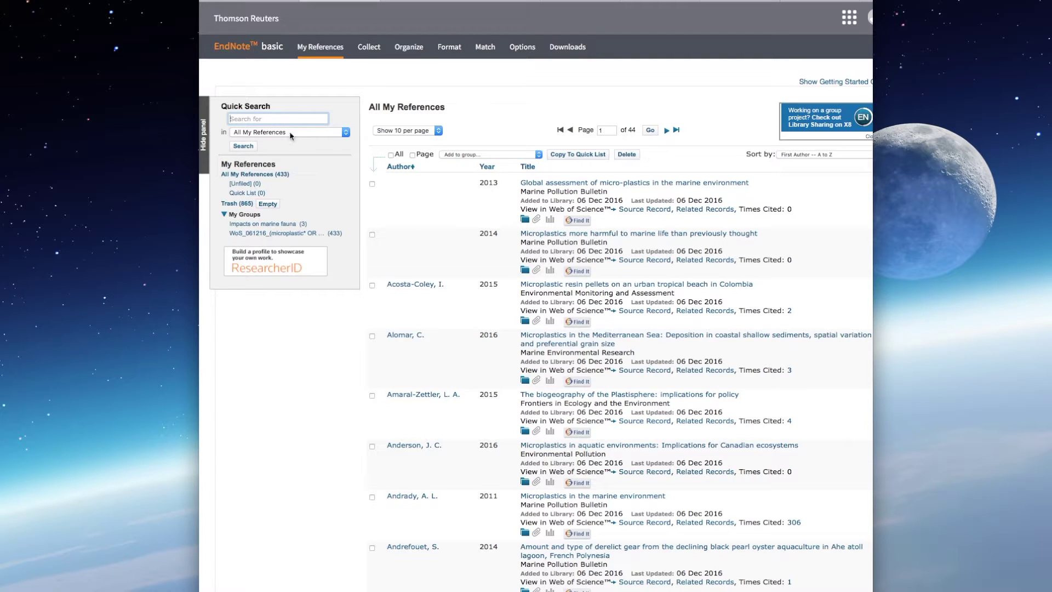
pyautogui.click(536, 108)
pyautogui.moveTo(411, 48)
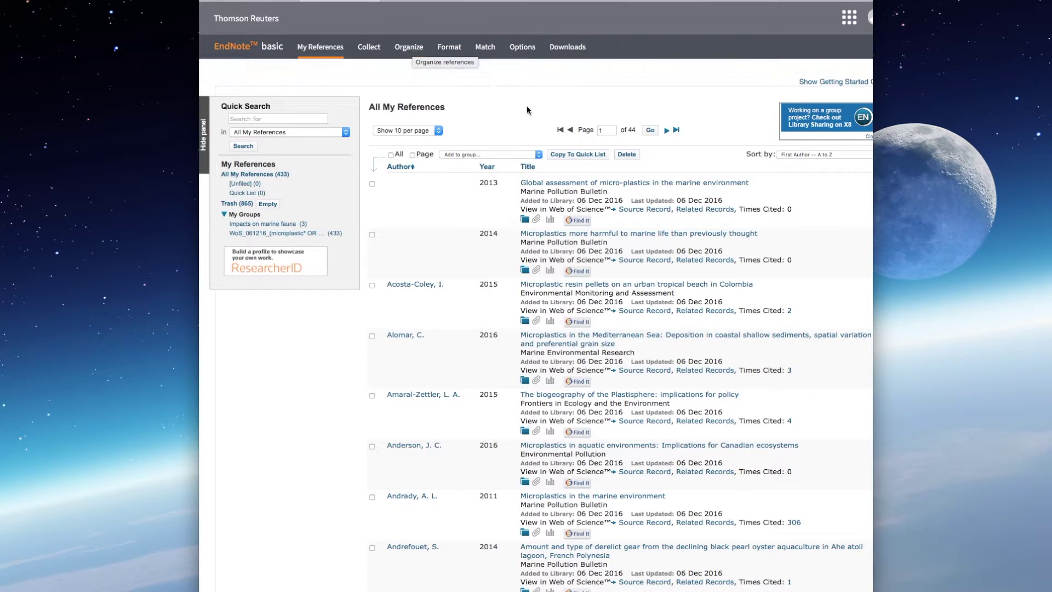
pyautogui.click(251, 1)
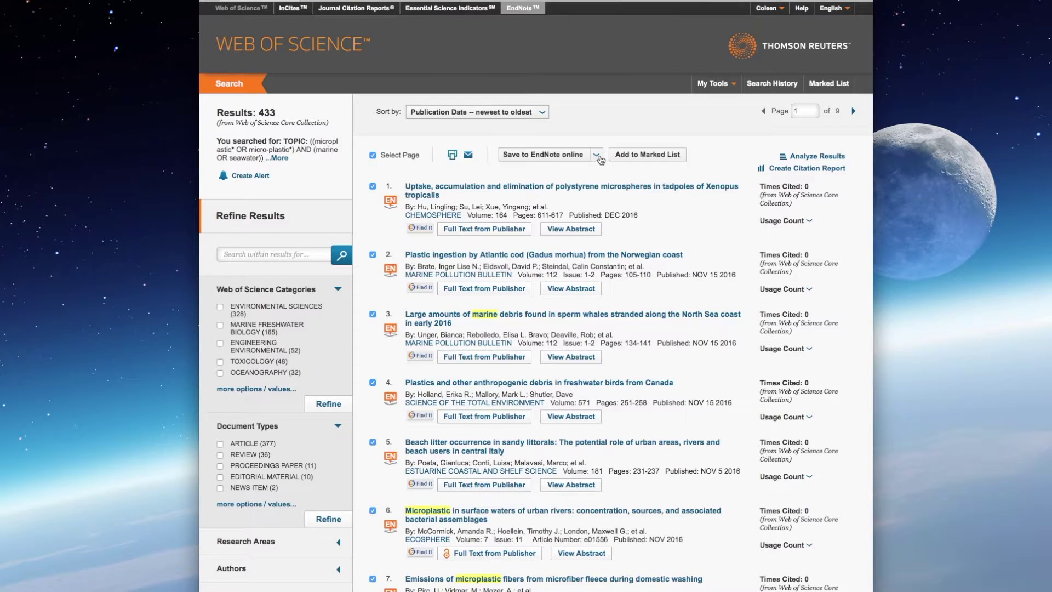
# Step: Cancel the page-wide EndNote send and clear the Select Page tick
pyautogui.click(600, 159)
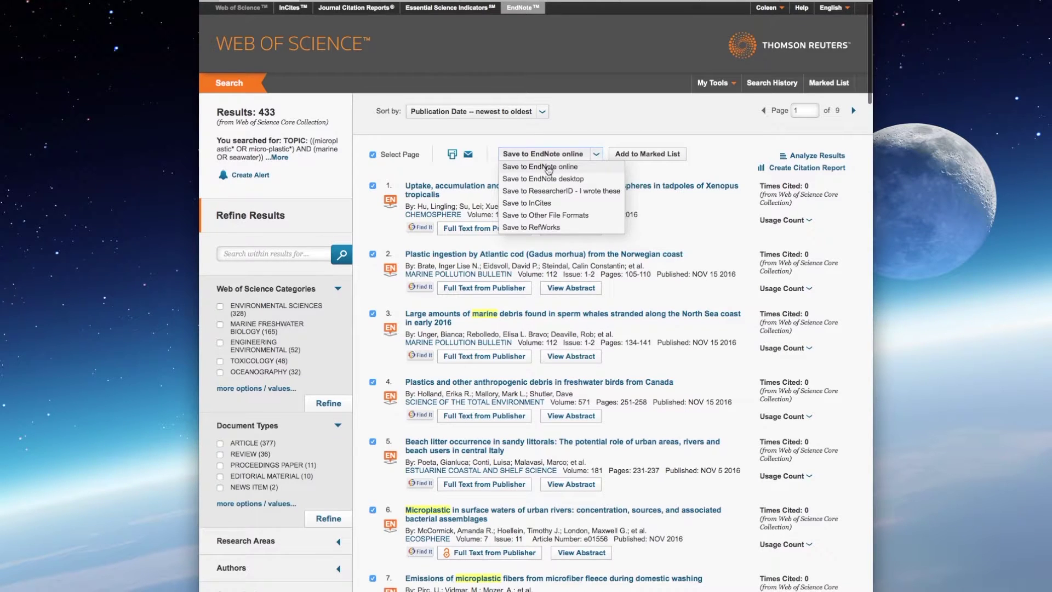
pyautogui.click(547, 165)
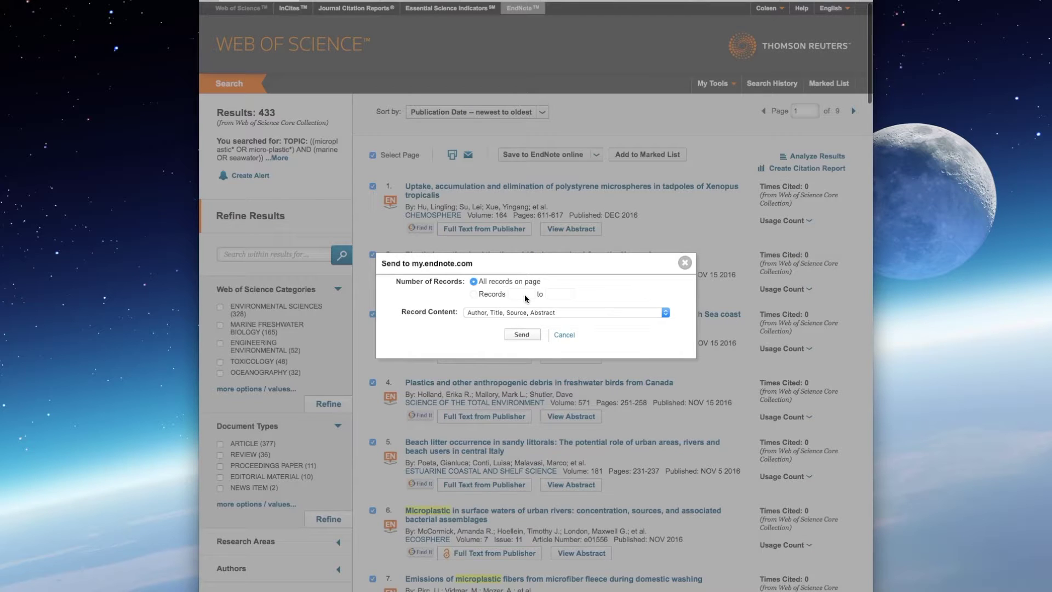
pyautogui.scroll(-1, 475, 297)
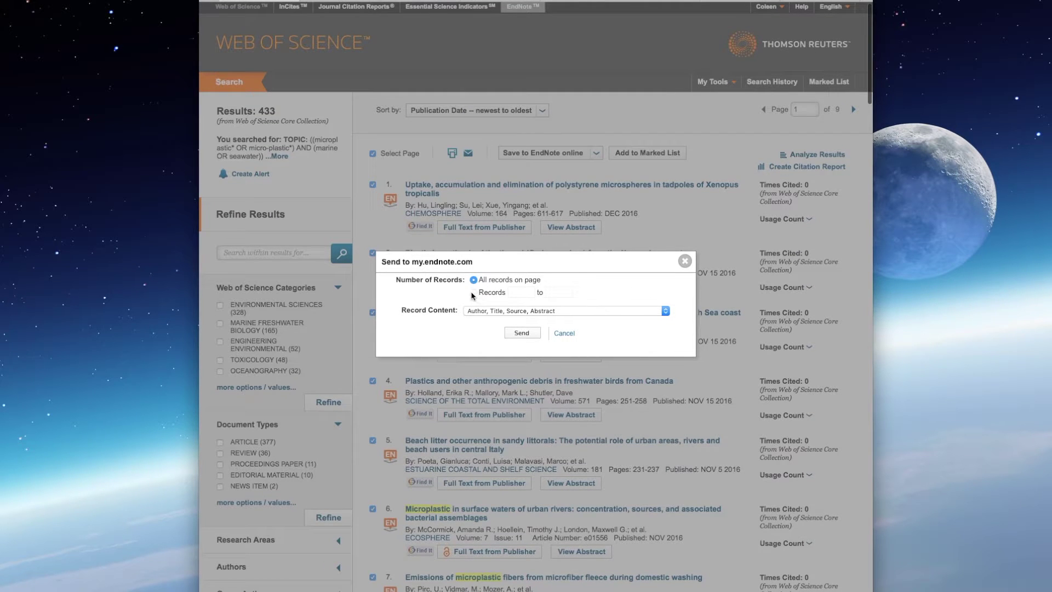
pyautogui.scroll(-2, 476, 296)
pyautogui.scroll(-1, 644, 263)
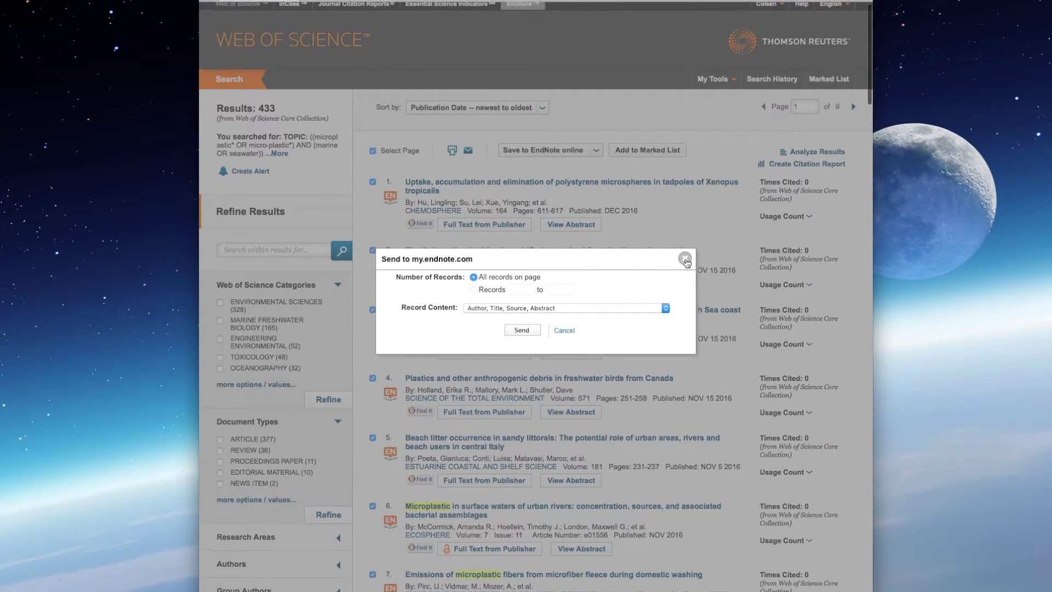
pyautogui.click(685, 256)
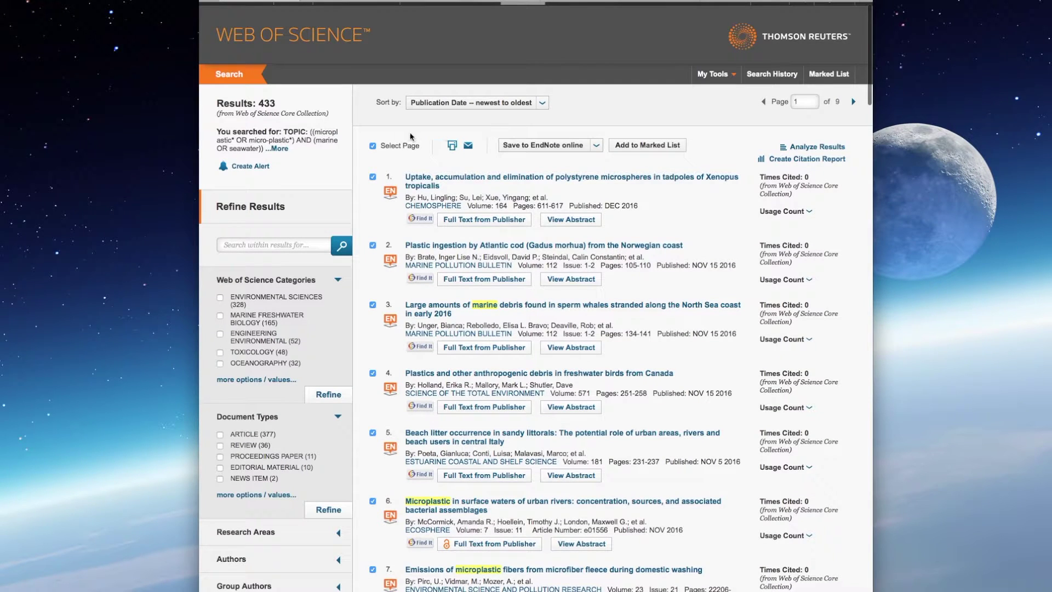
pyautogui.click(373, 145)
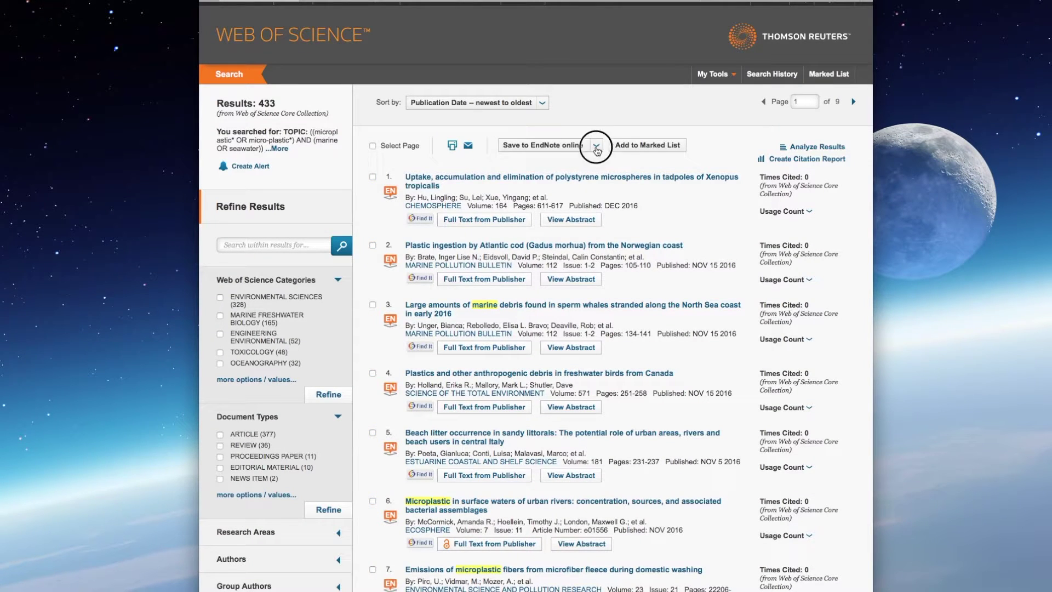
# Step: Send records 1 to 20 to EndNote online
pyautogui.click(596, 145)
pyautogui.click(553, 161)
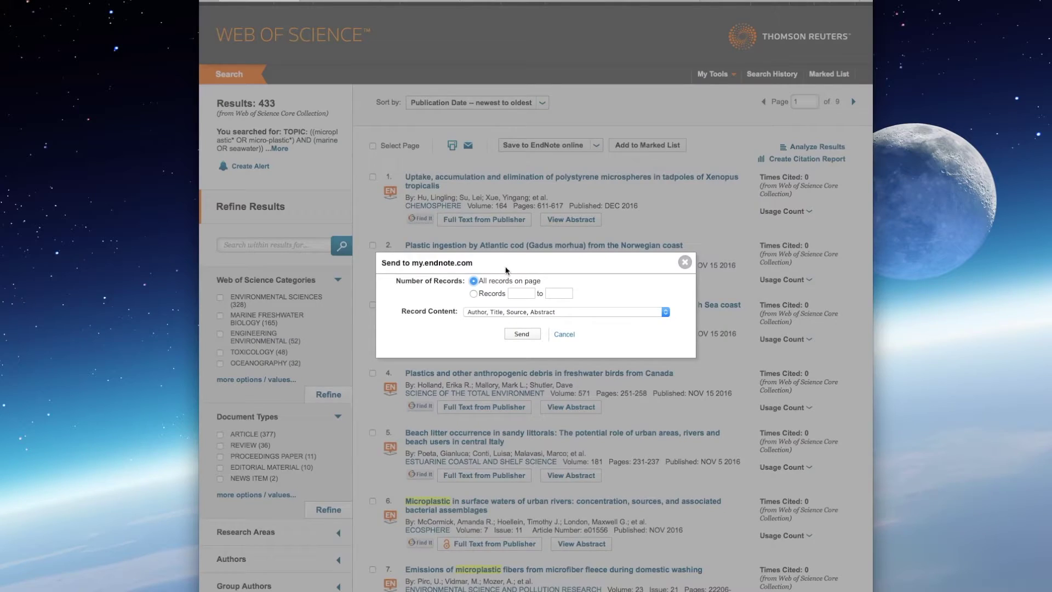
pyautogui.click(473, 293)
pyautogui.click(520, 292)
pyautogui.click(553, 293)
pyautogui.write('20')
pyautogui.click(522, 335)
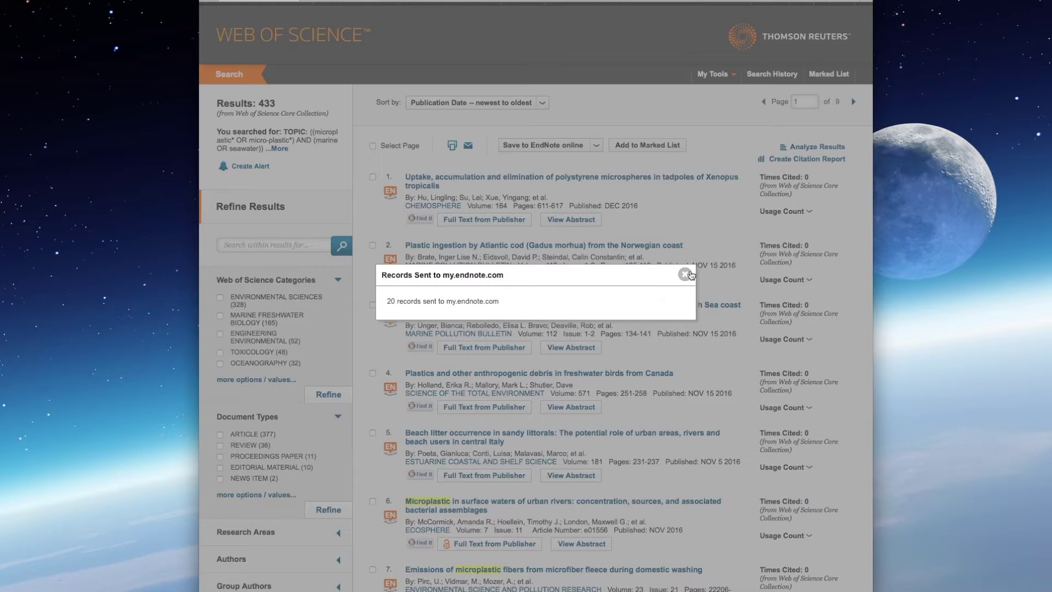
# Step: Reload the EndNote online library so it lists 453 references, with the 20 new ones unfiled
pyautogui.click(685, 274)
pyautogui.click(354, 1)
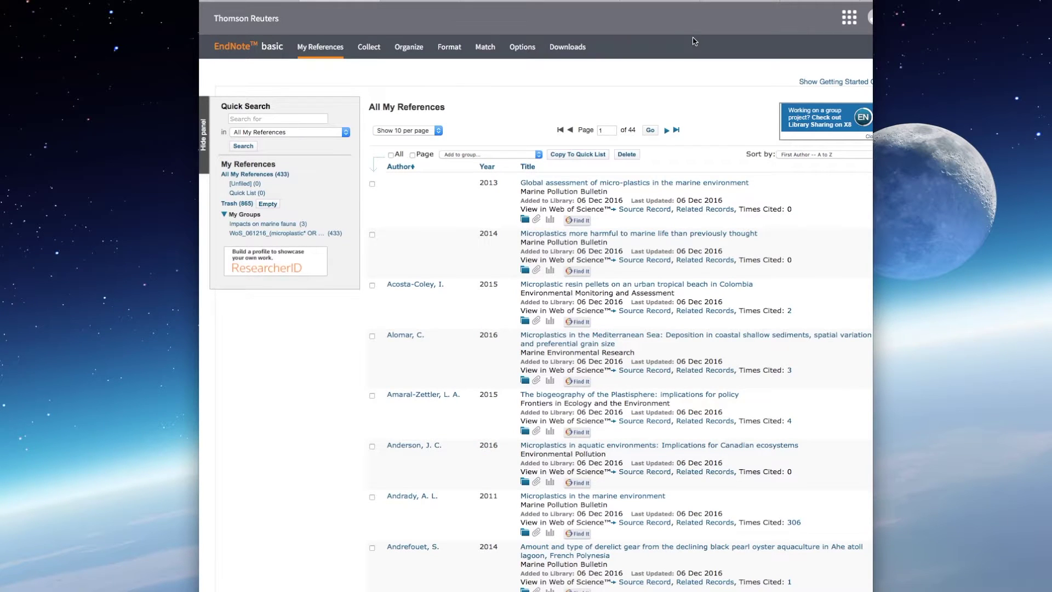
pyautogui.press('super+r')
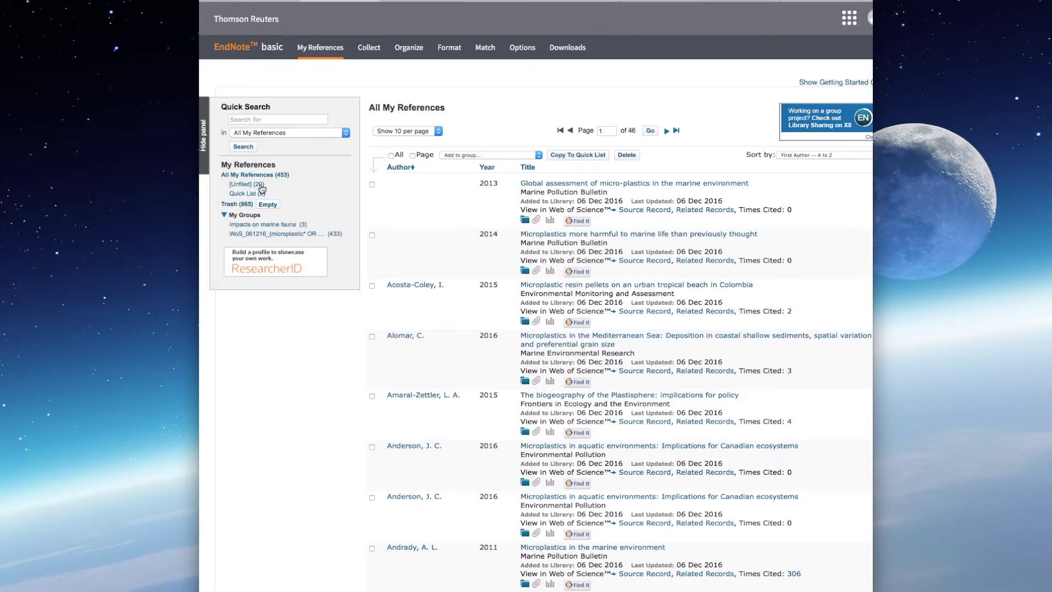
pyautogui.scroll(-1, 496, 191)
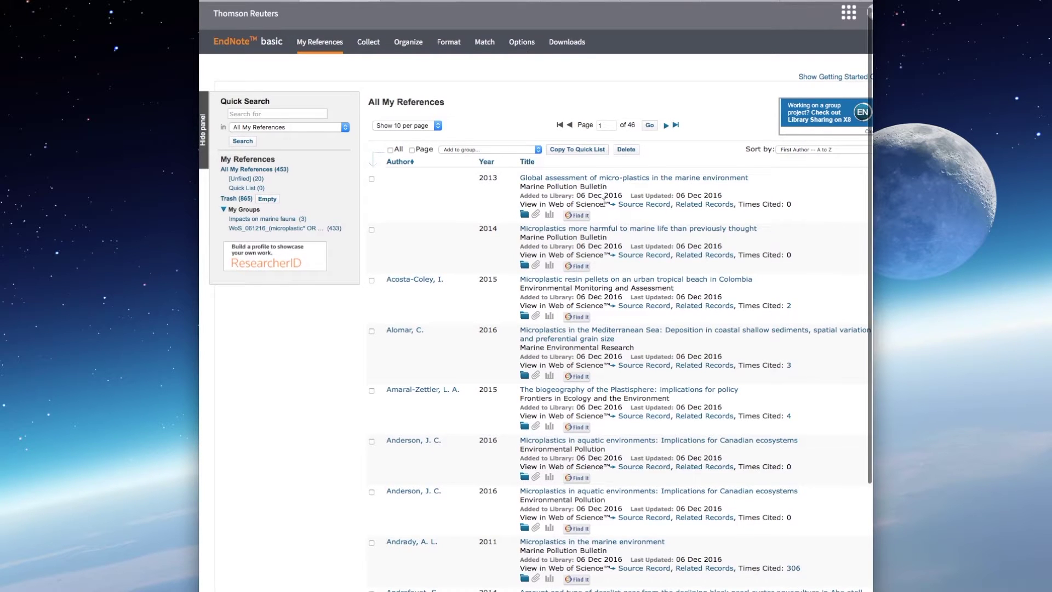
pyautogui.scroll(-5, 604, 203)
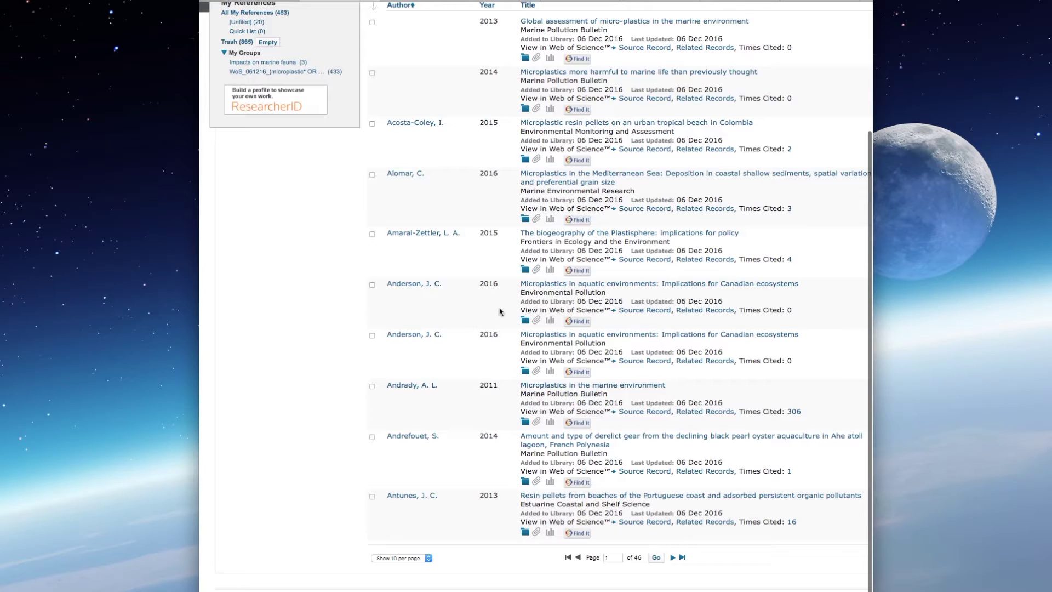
pyautogui.scroll(5, 817, 279)
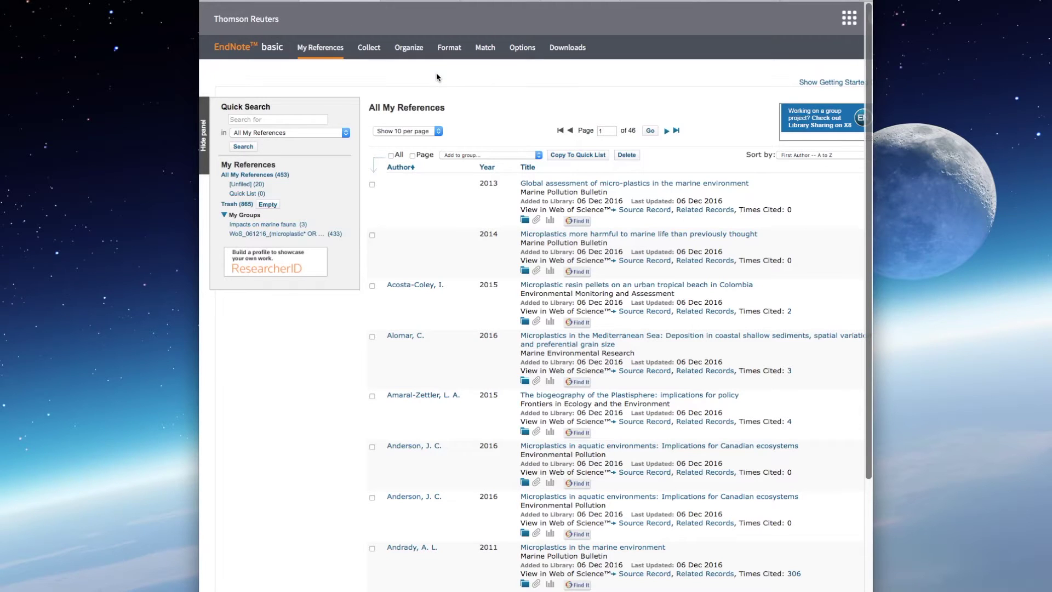
pyautogui.moveTo(408, 48)
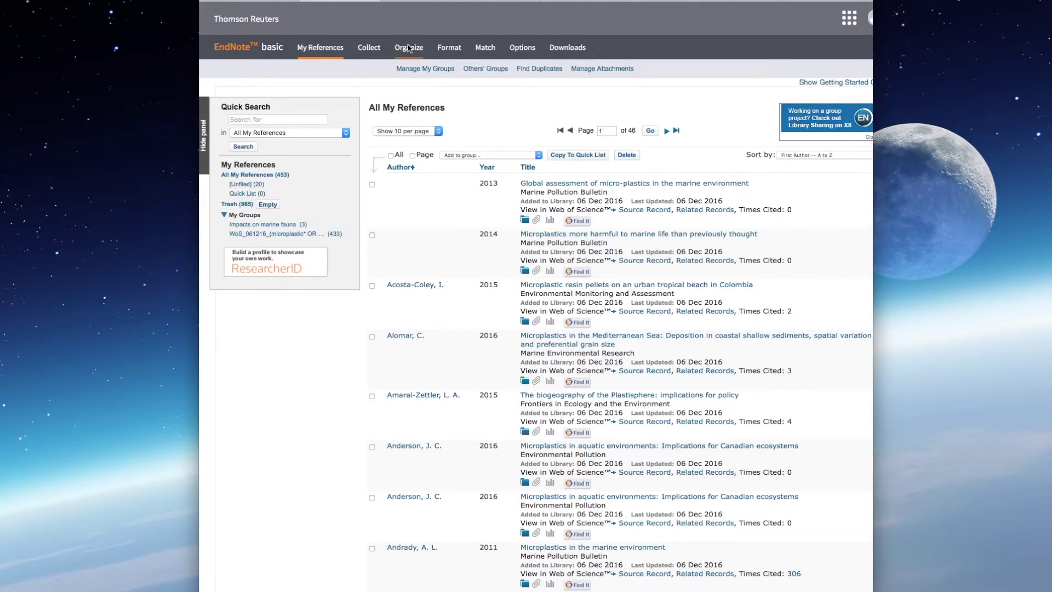
# Step: Delete the 20 duplicate references found from Manage My Groups, leaving 433 in All My References
pyautogui.click(408, 49)
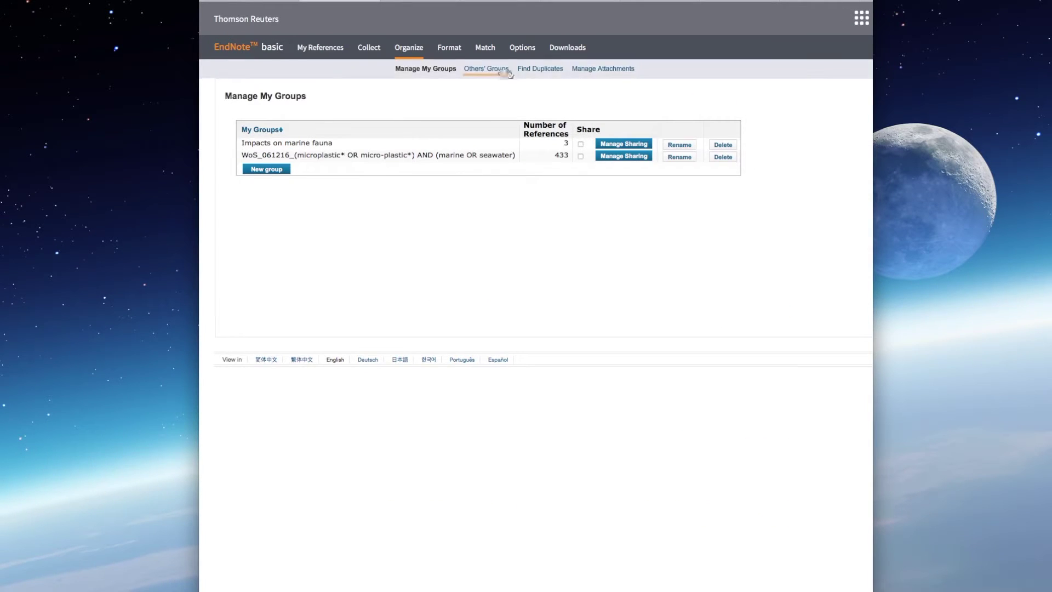
pyautogui.click(541, 70)
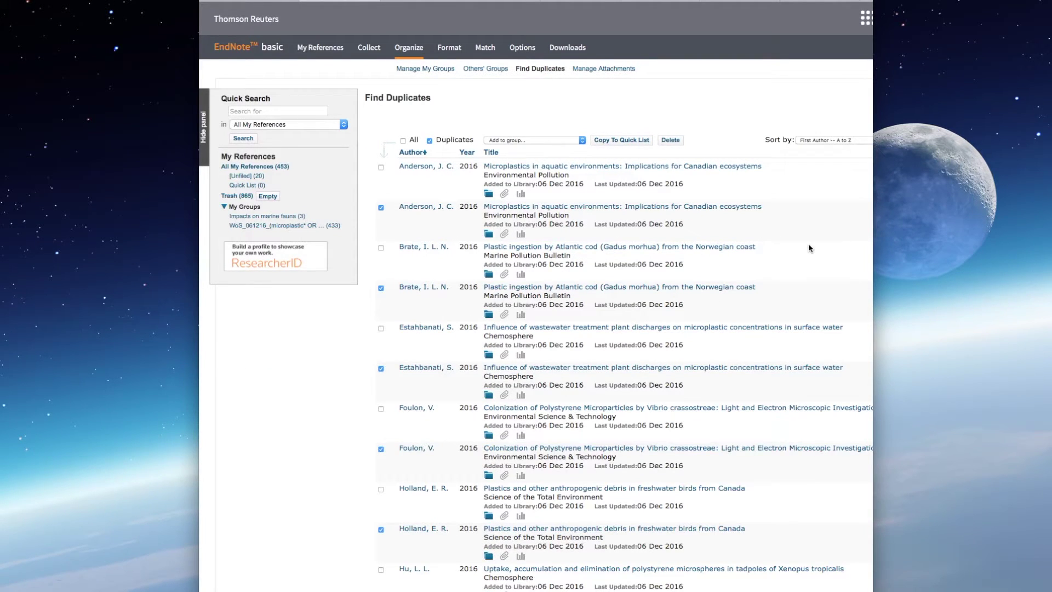
pyautogui.scroll(-20, 824, 242)
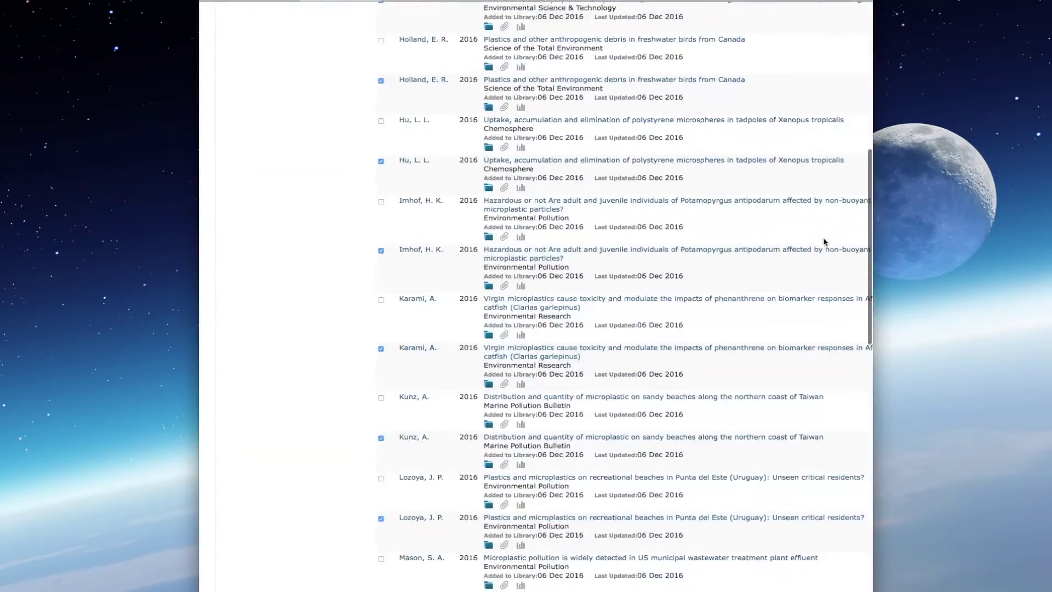
pyautogui.scroll(20, 824, 242)
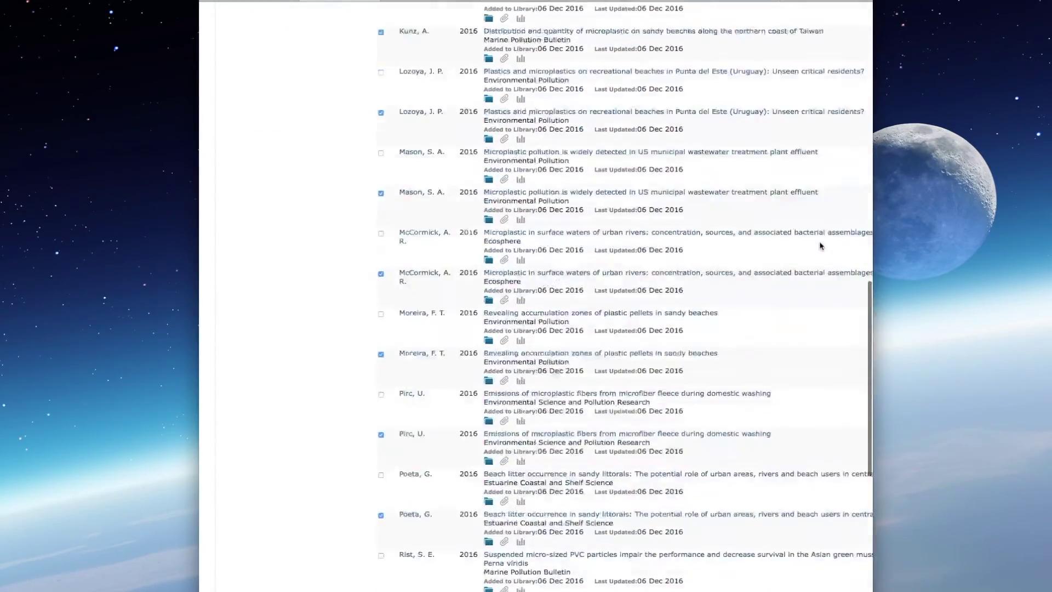
pyautogui.scroll(3, 820, 246)
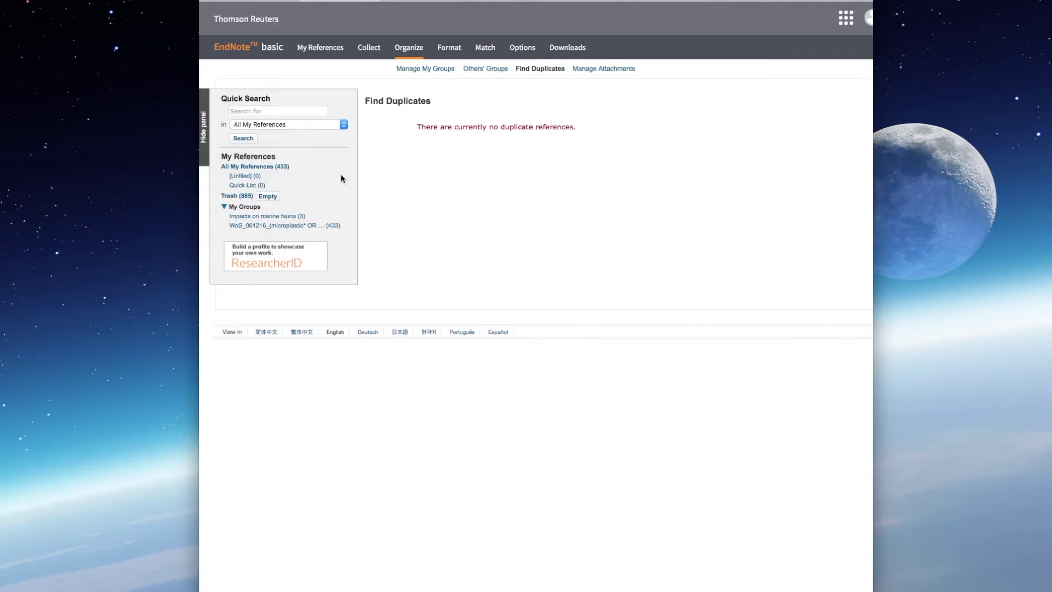
pyautogui.click(277, 170)
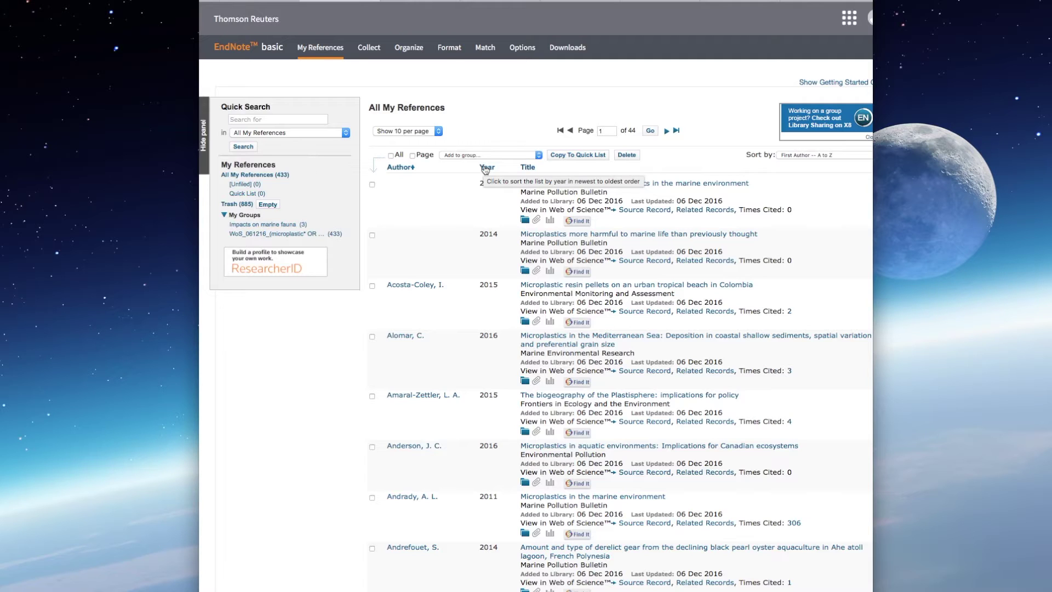
pyautogui.click(500, 92)
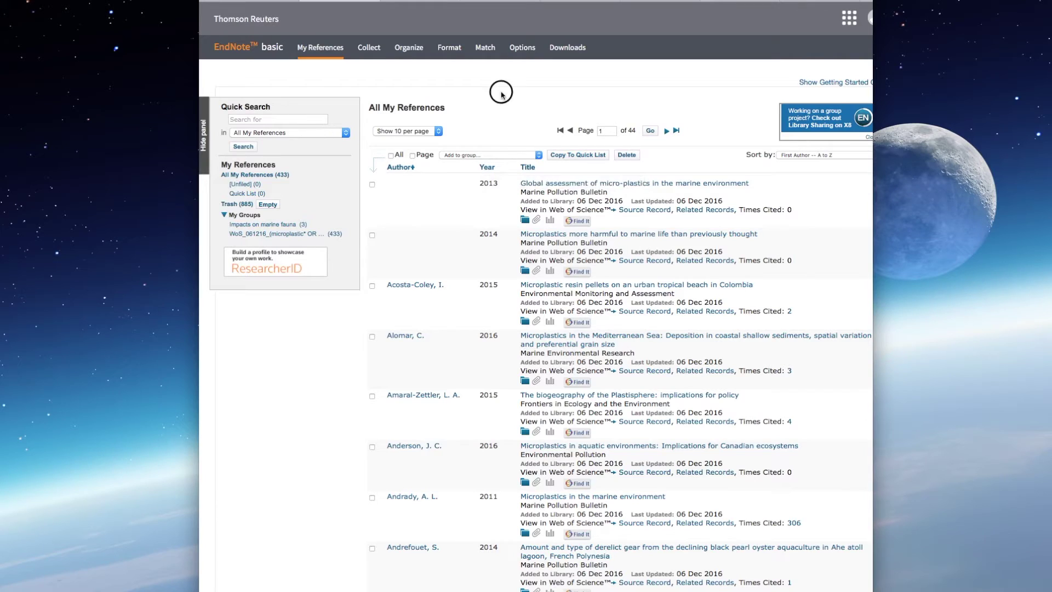
pyautogui.click(693, 102)
pyautogui.click(529, 168)
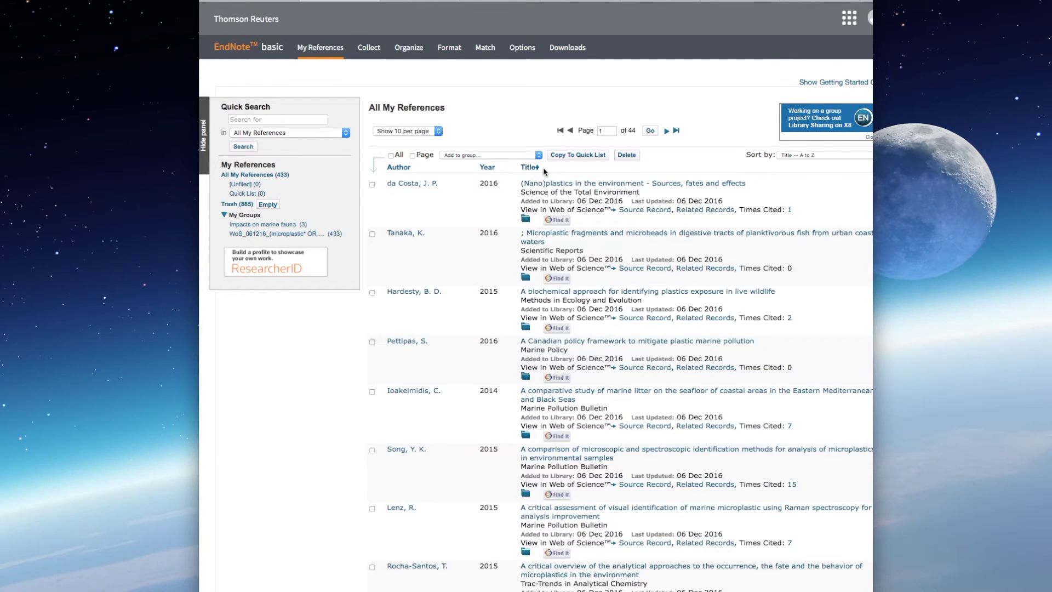
pyautogui.click(487, 168)
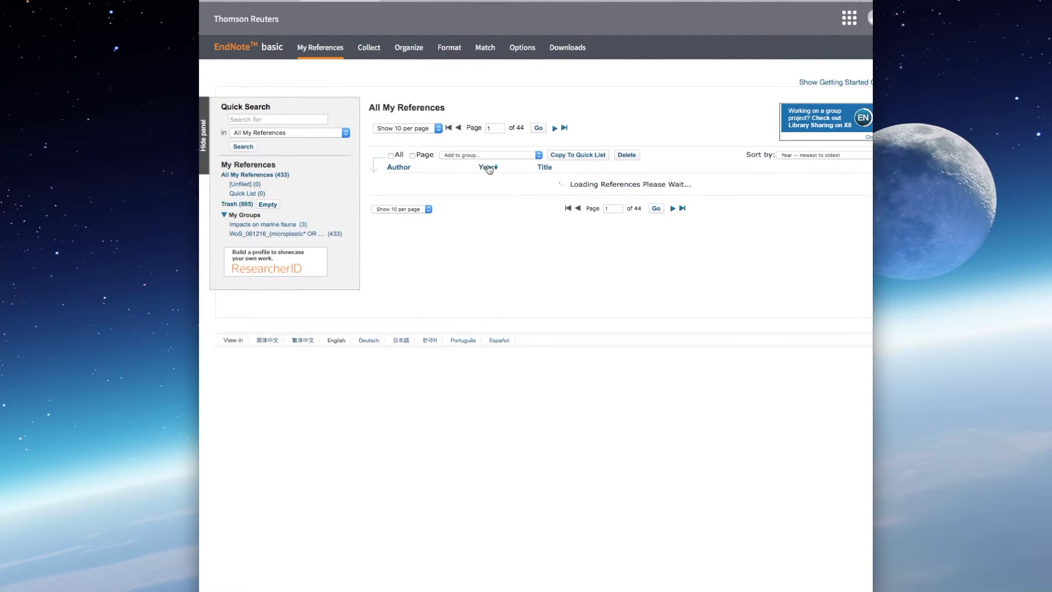
pyautogui.click(489, 169)
pyautogui.click(399, 169)
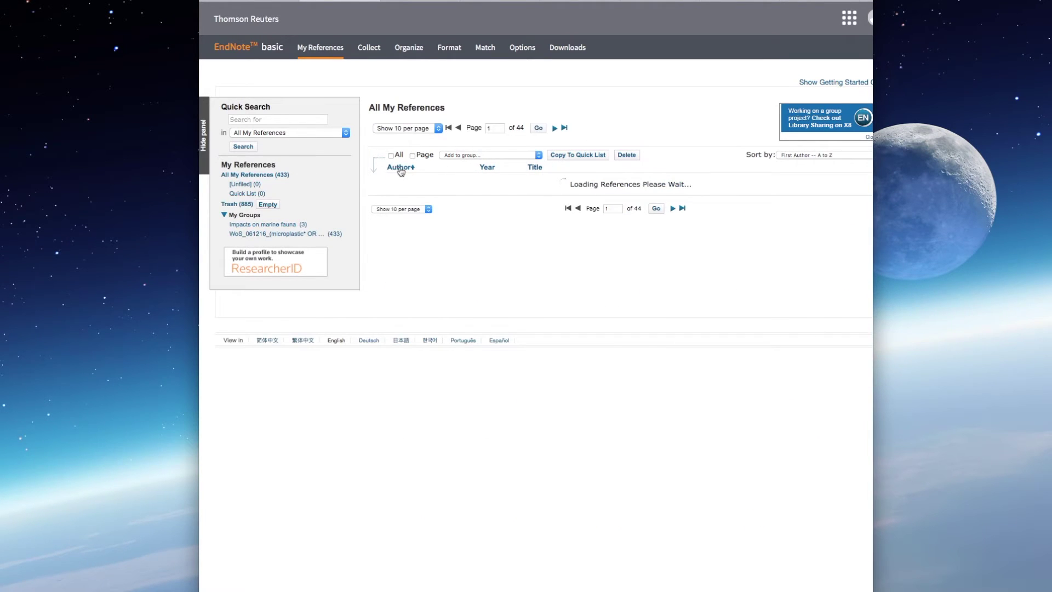